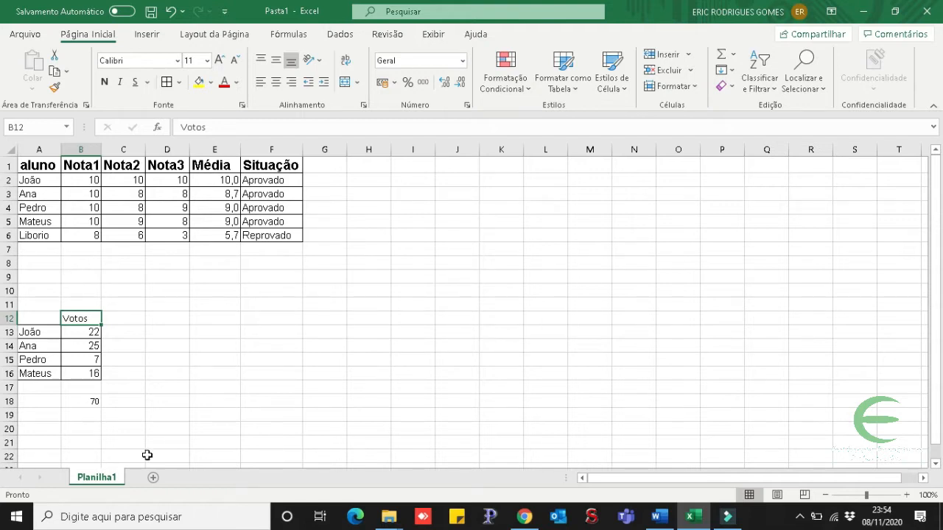
Insert a 3D clustered column chart of the student grades in A1:D6 and place it beside the grades table.
click(274, 335)
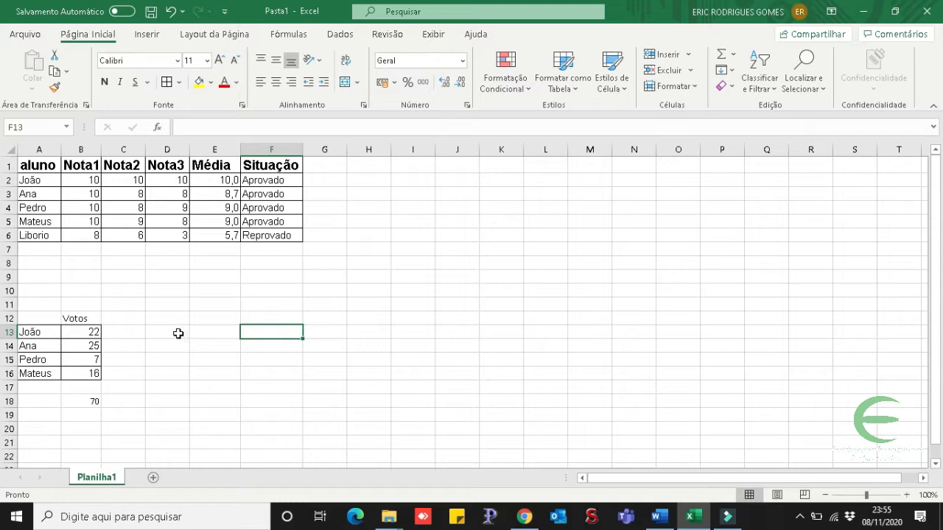
click(168, 303)
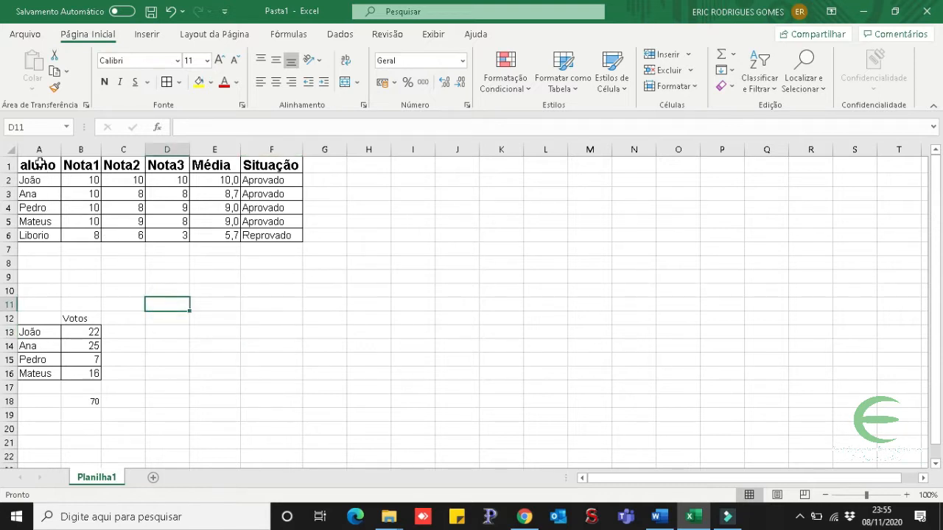
drag(42, 164, 162, 230)
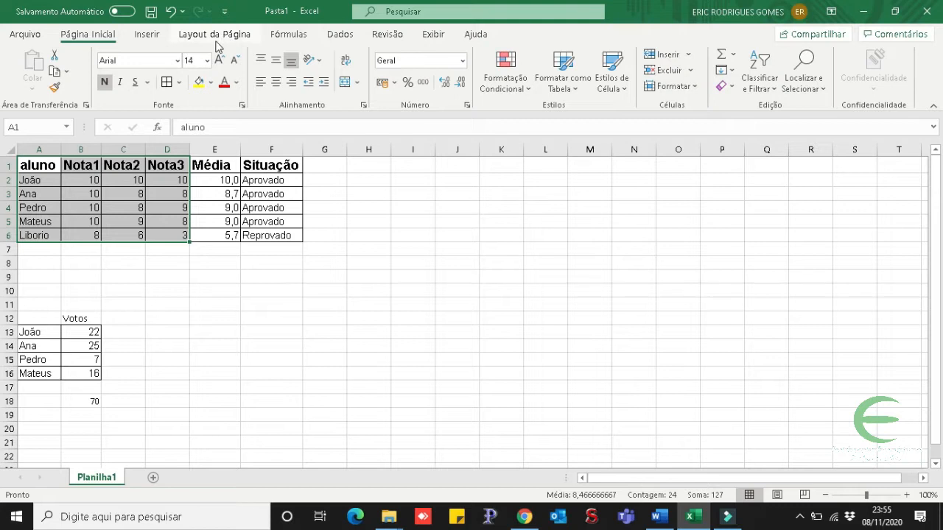
click(147, 34)
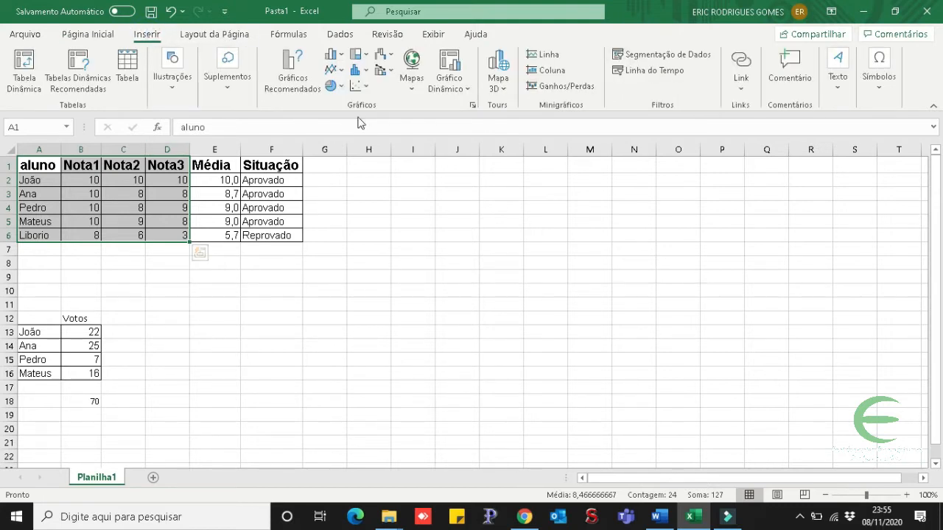
click(332, 56)
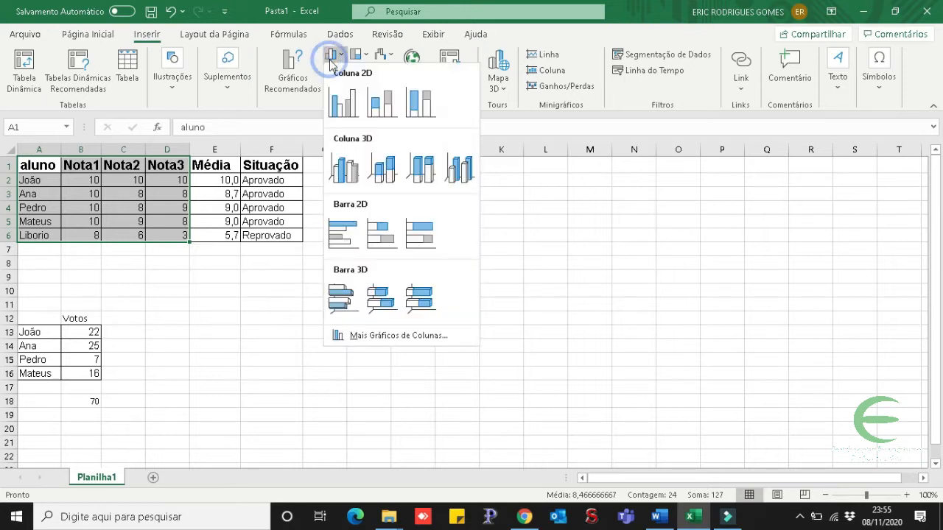
click(346, 169)
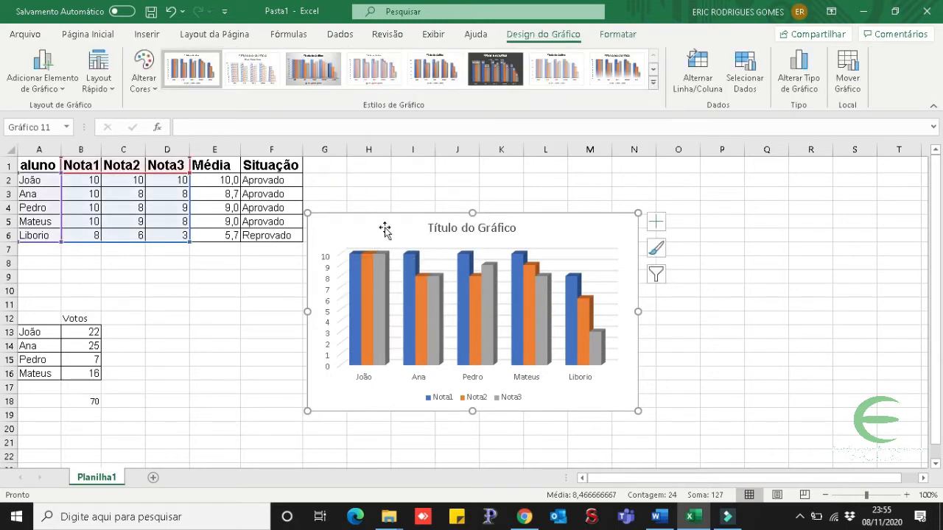
mouse_move(383, 227)
mouse_down()
mouse_move(413, 196)
mouse_move(415, 174)
mouse_move(423, 181)
mouse_up()
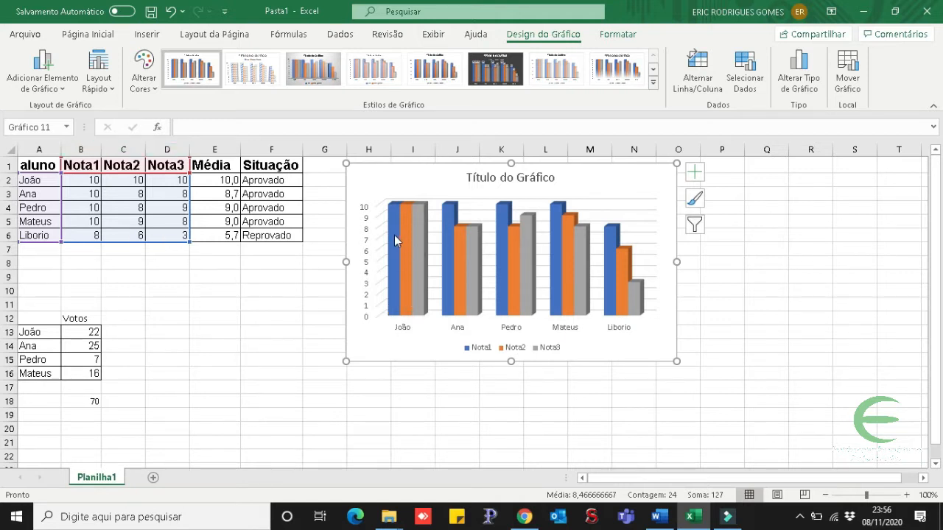
Change the column chart's title to "Notas".
mouse_move(394, 233)
mouse_move(469, 286)
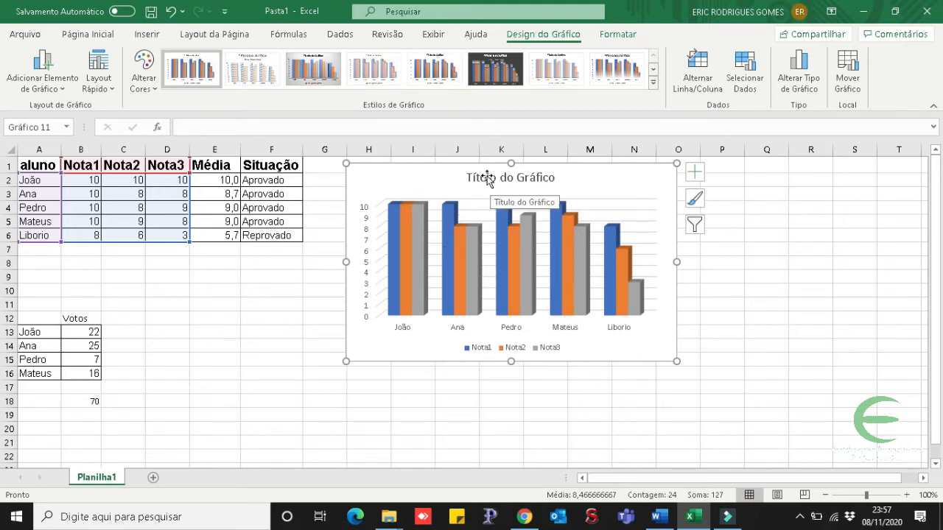
click(520, 179)
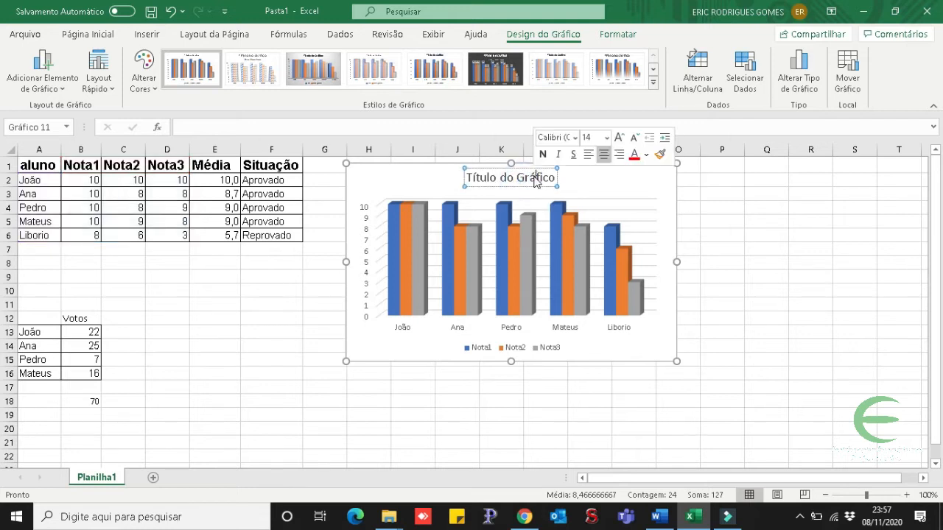
triple_click(535, 181)
text(Notas)
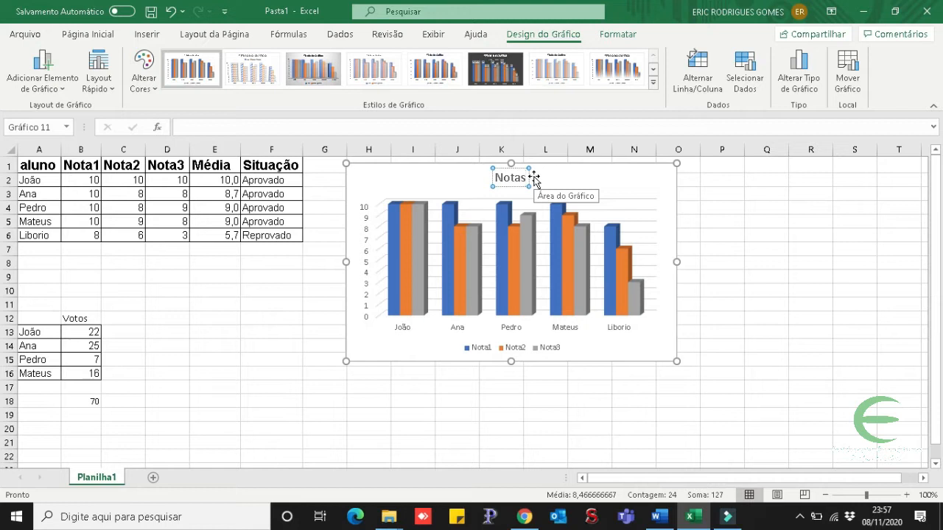
click(574, 182)
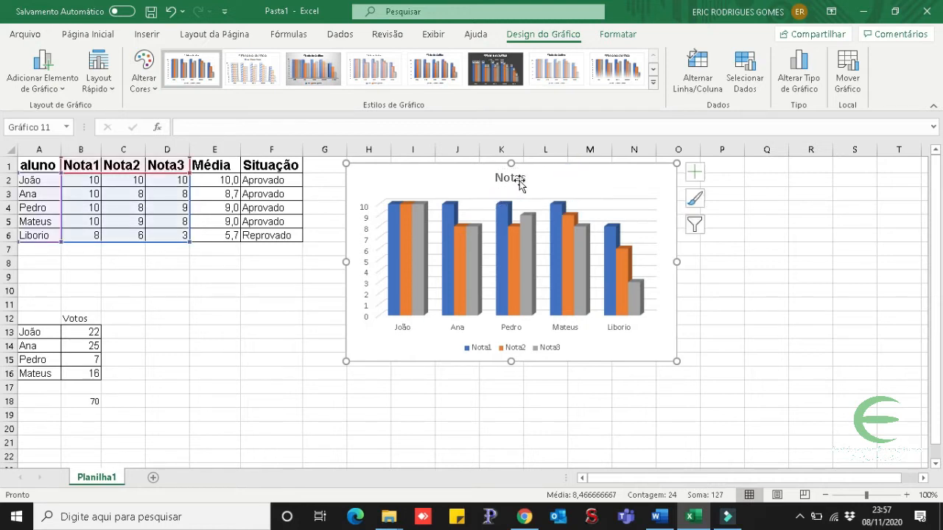
click(520, 183)
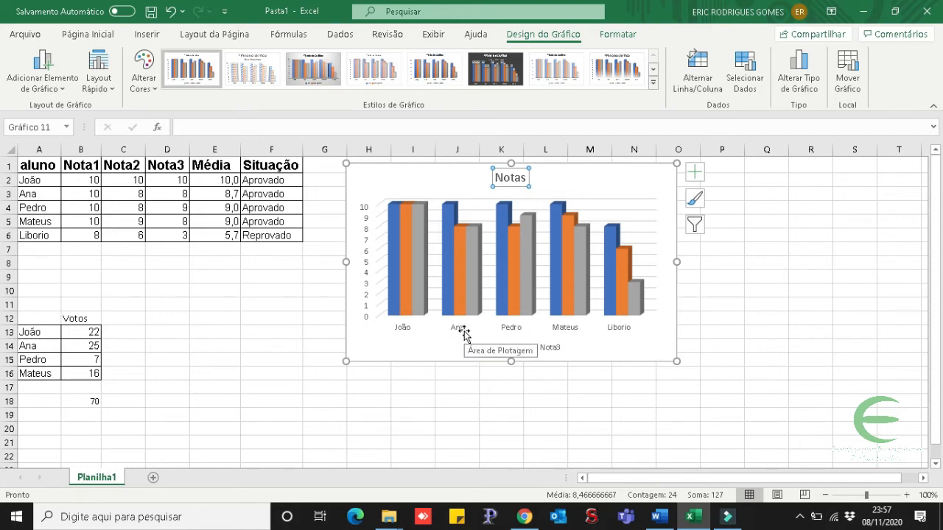
Replace the second student's name in cell A3 with a different first name and check the chart's category label.
click(43, 195)
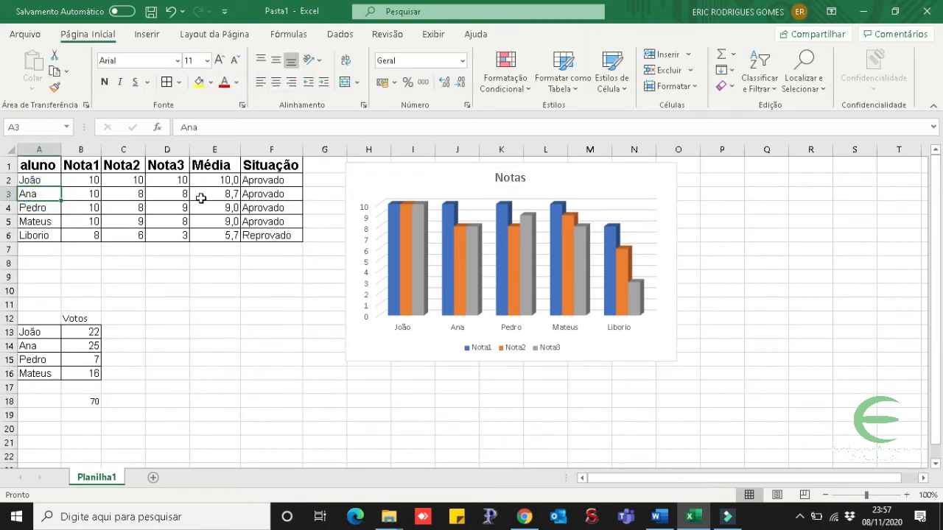
text(Mari)
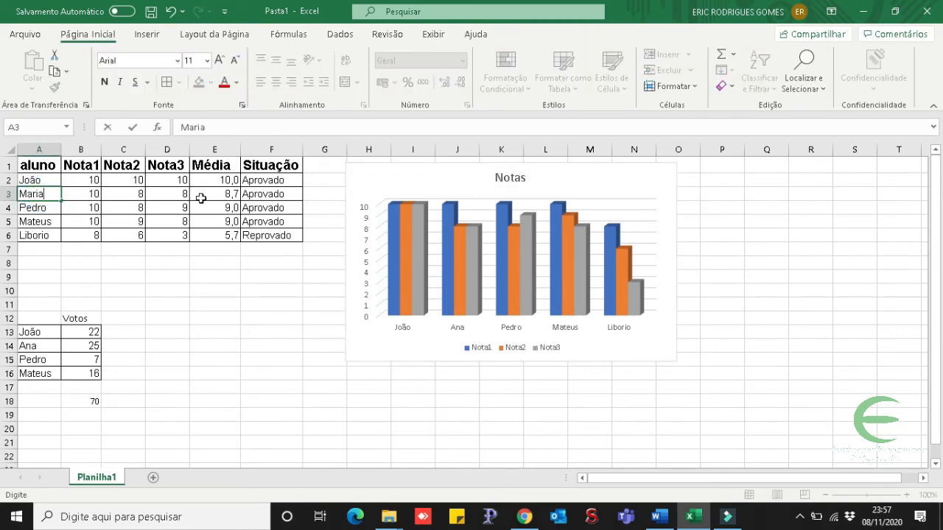
text(a)
key(Return)
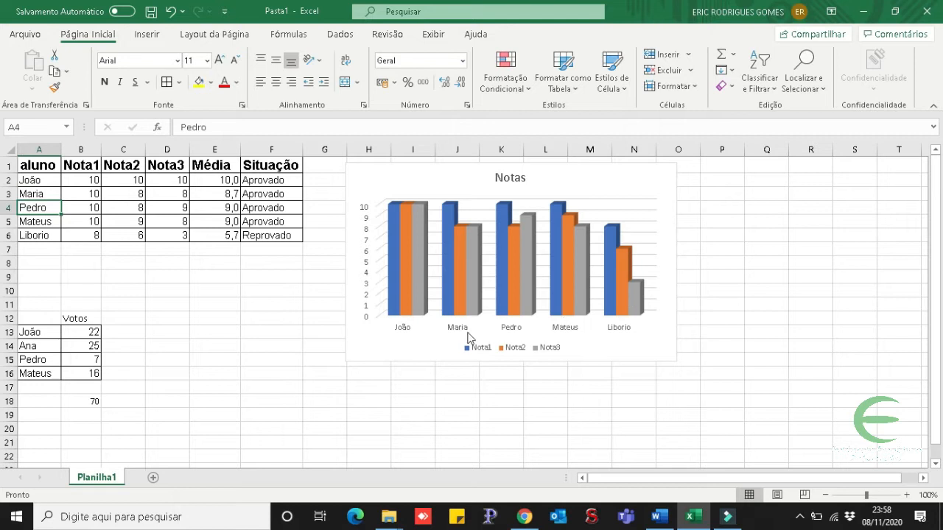
click(465, 333)
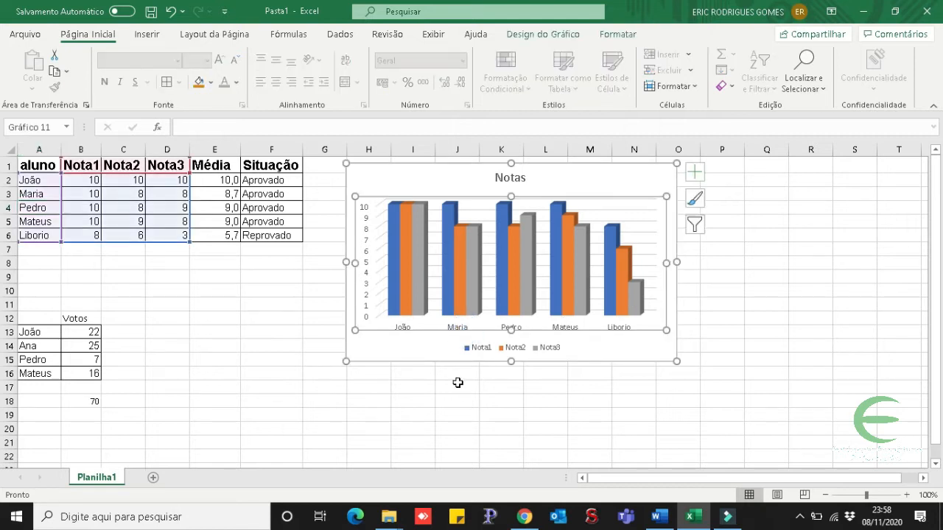
Rename the Nota1 header in cell B1 to "Português", the source of the chart's first legend entry.
click(483, 352)
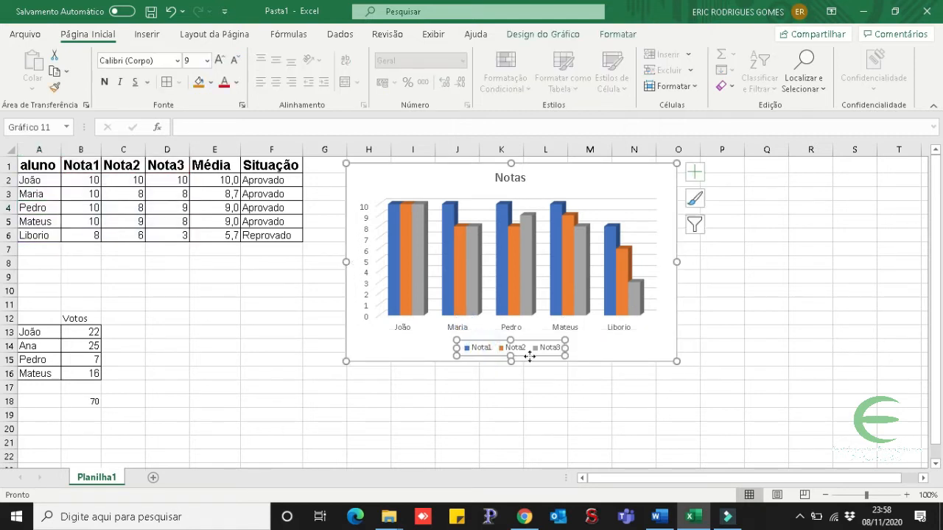
click(83, 165)
text(Português)
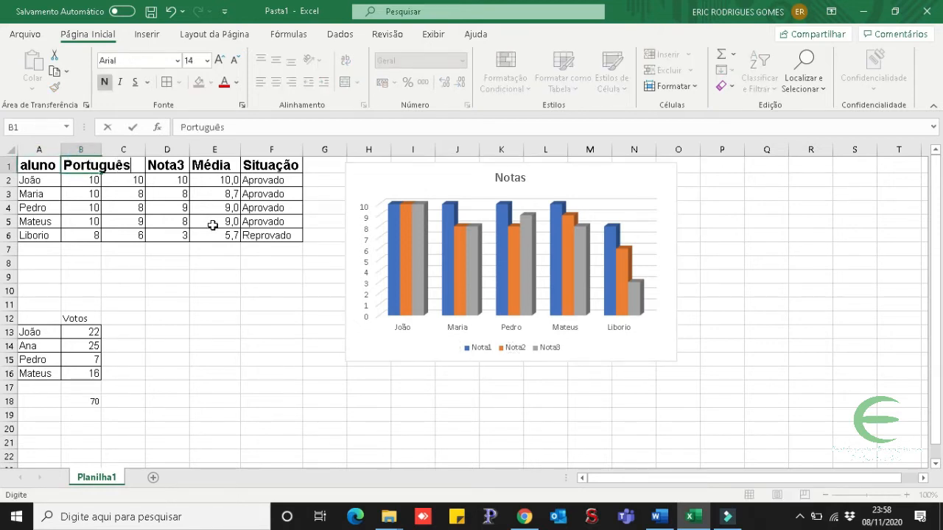
key(Return)
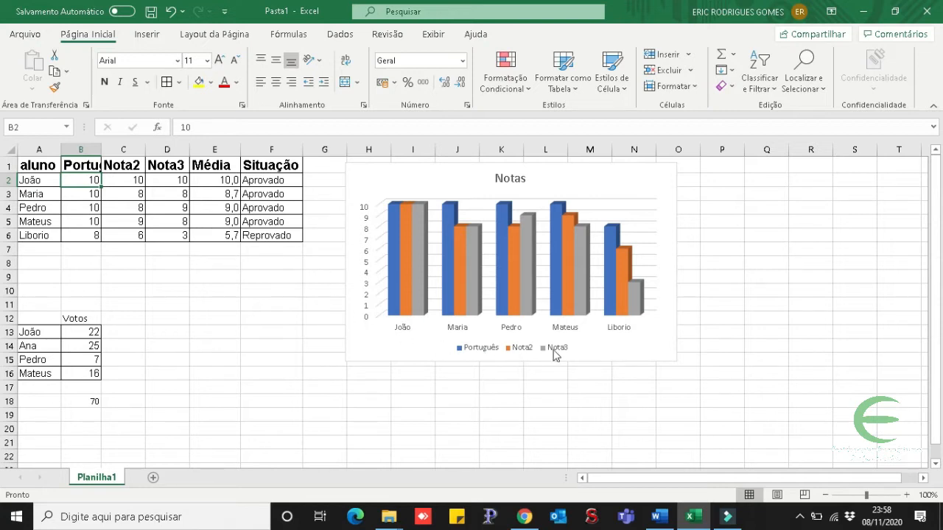
Preview the available chart styles on the "Notas" column chart without applying one.
click(611, 351)
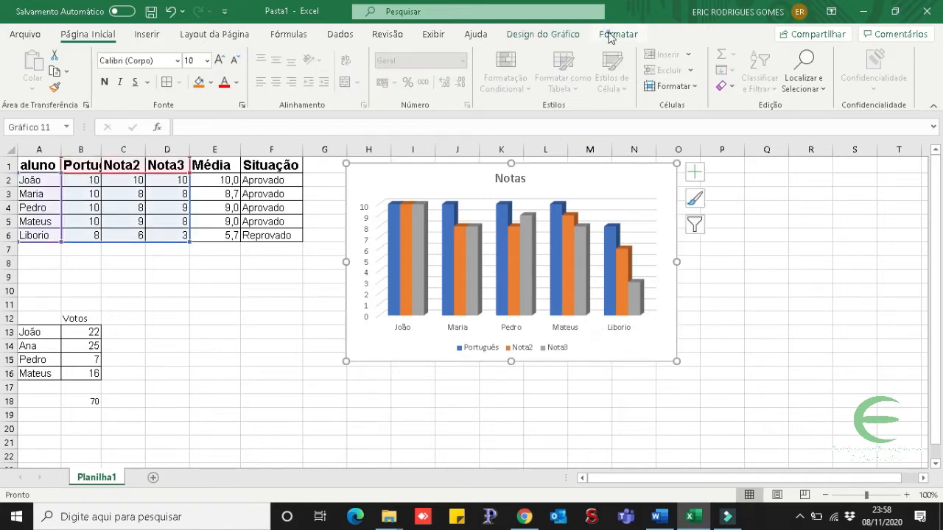
click(613, 35)
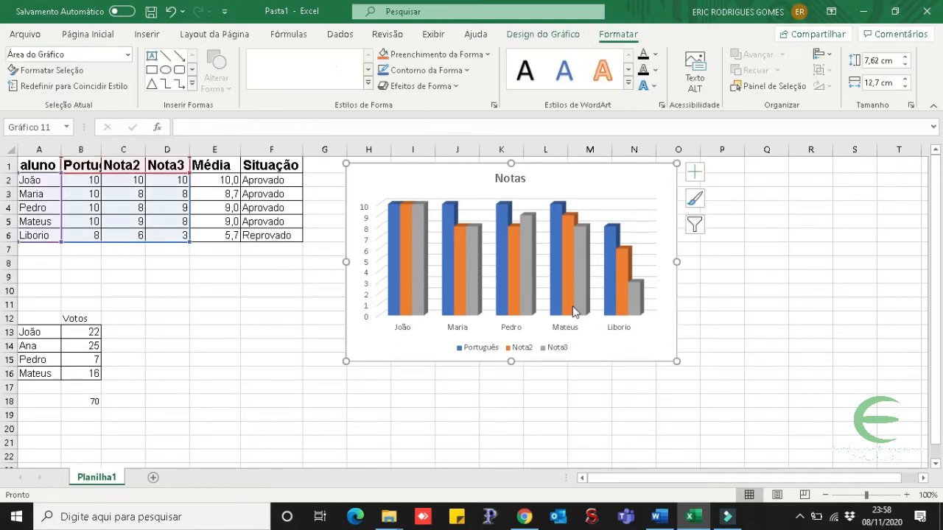
click(545, 37)
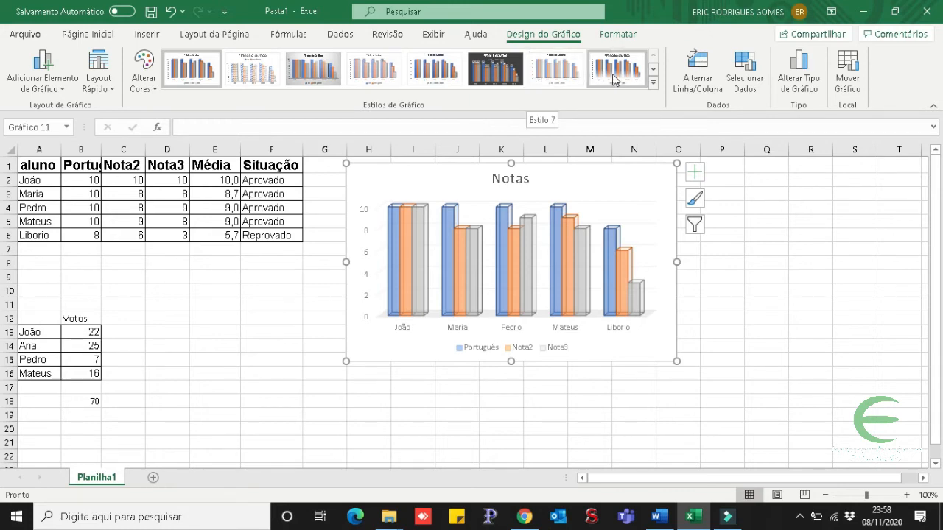
click(653, 82)
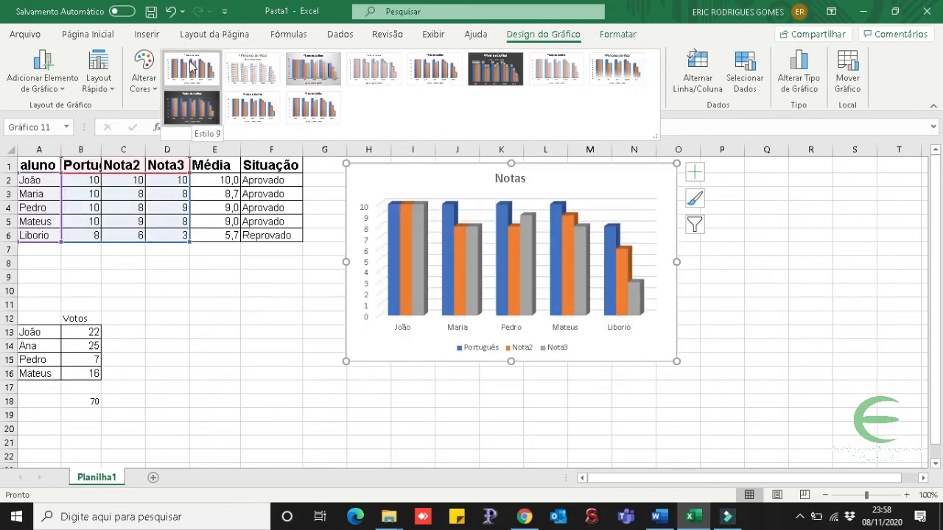
click(741, 322)
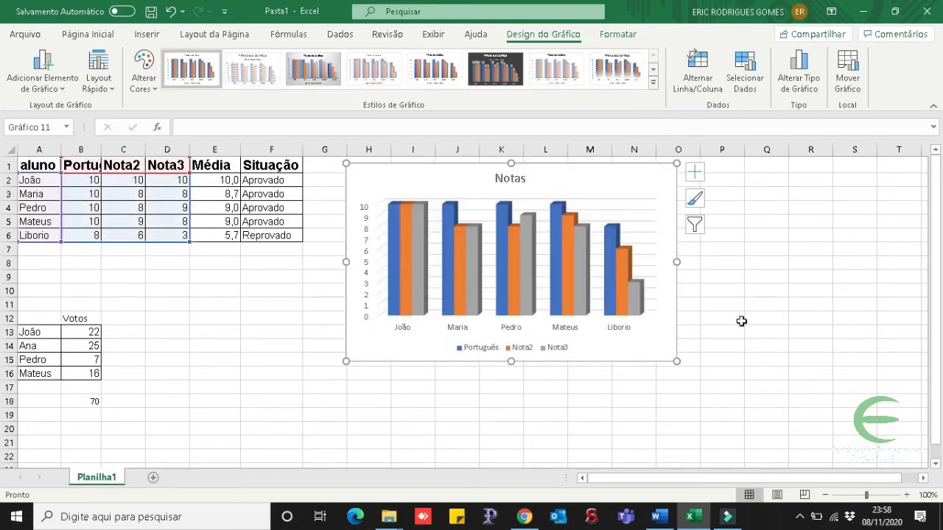
Delete the "Notas" column chart from the sheet.
click(628, 351)
click(646, 355)
key(Delete)
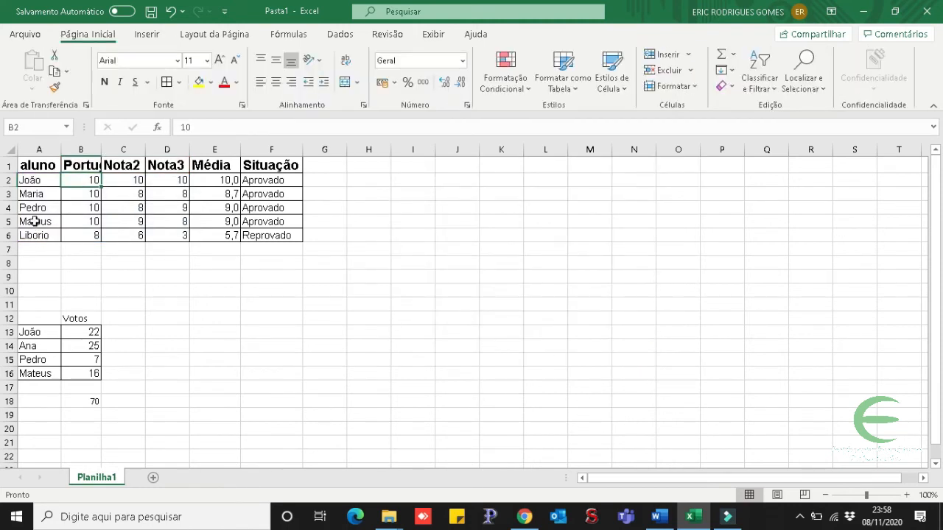
Insert a 3D clustered bar chart of the grades in A1:D6, then enlarge and reposition it beside the table.
drag(34, 166, 162, 235)
click(146, 33)
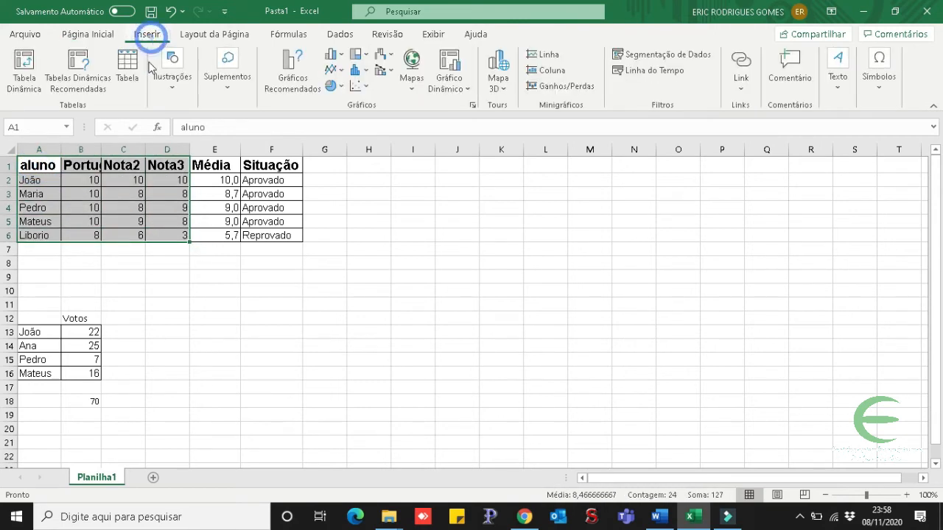
click(333, 54)
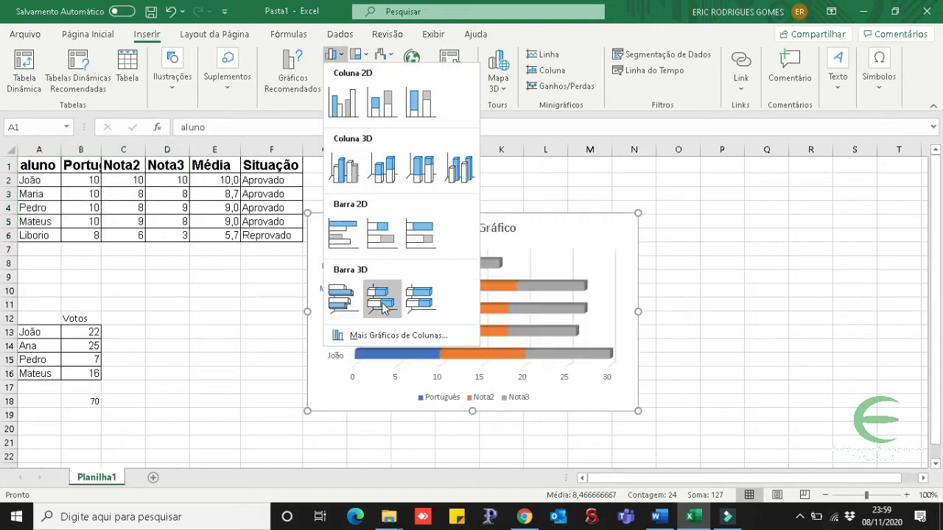
click(344, 301)
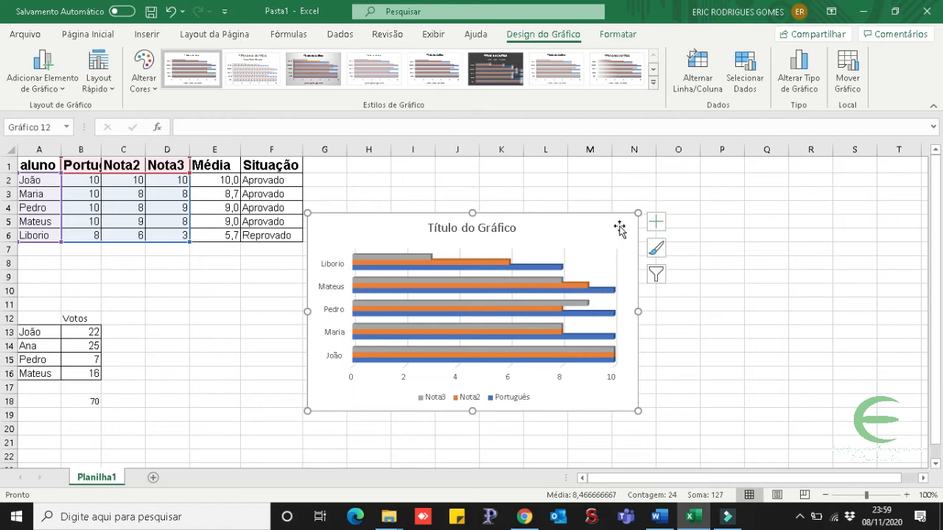
drag(638, 213, 722, 187)
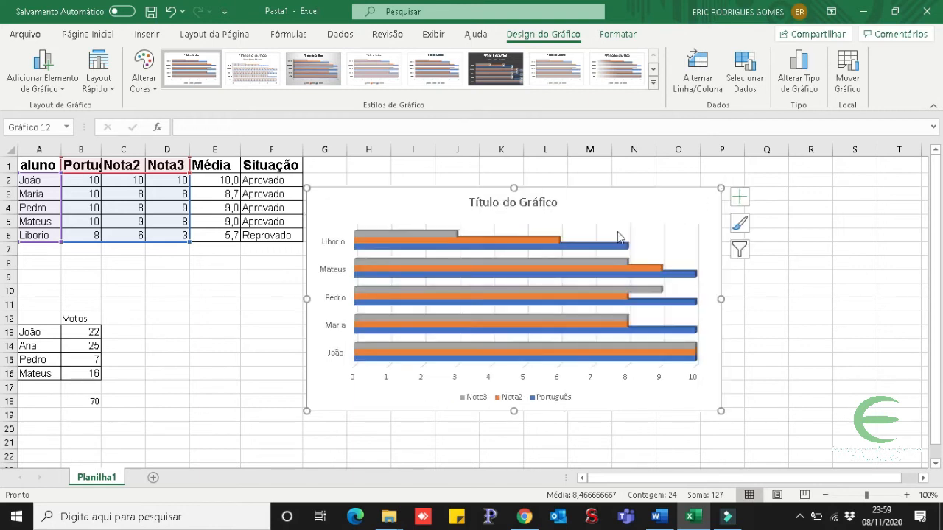
drag(630, 198, 702, 171)
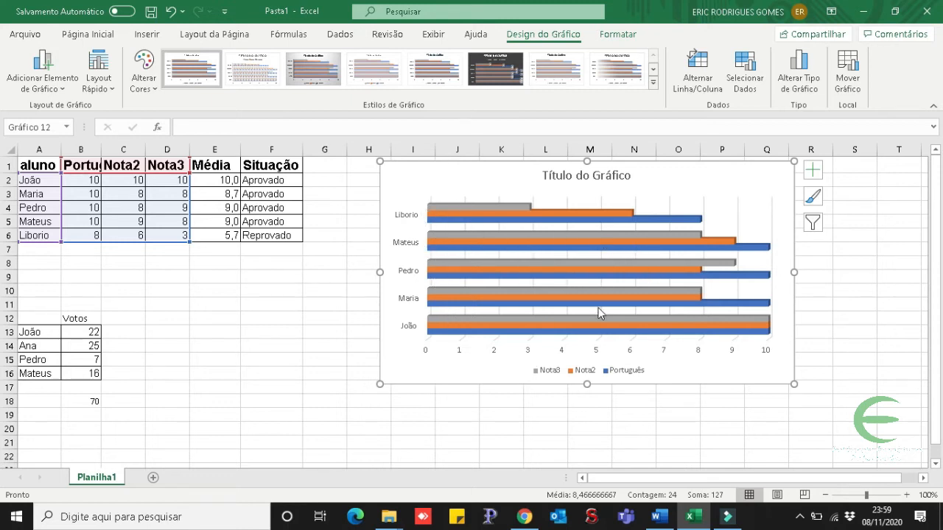
Delete the 3D bar chart from the sheet.
click(744, 381)
key(Delete)
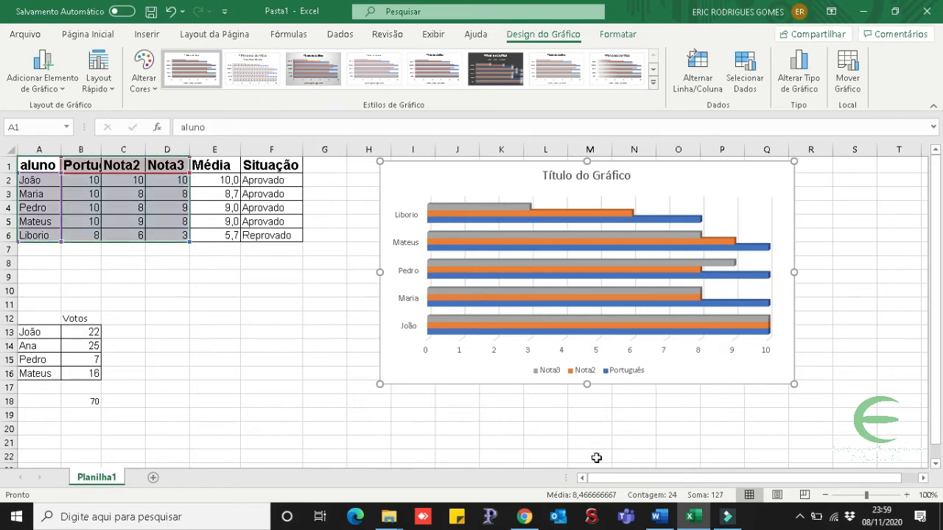
click(455, 373)
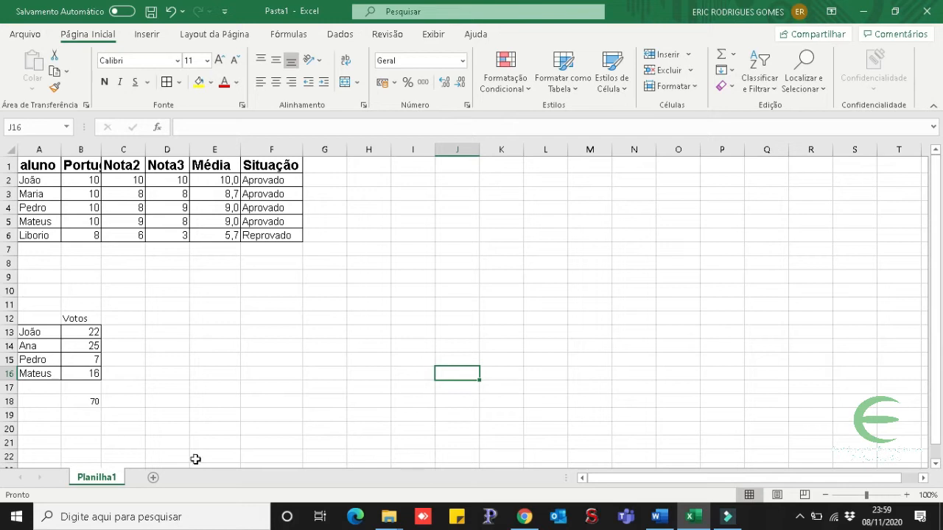
drag(257, 385, 242, 413)
click(200, 358)
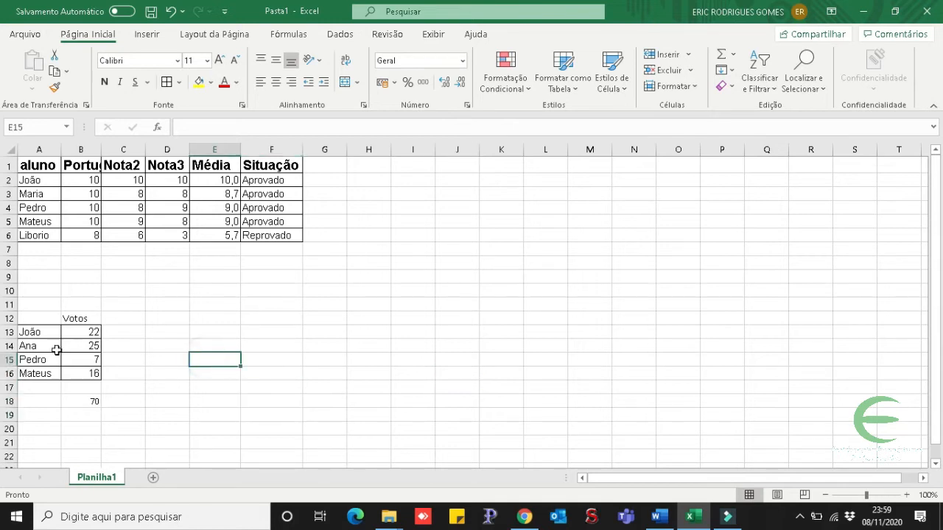
Insert a 3D pie chart of the vote counts in A13:B16 and move it to the empty area beside the tables.
drag(46, 332, 96, 375)
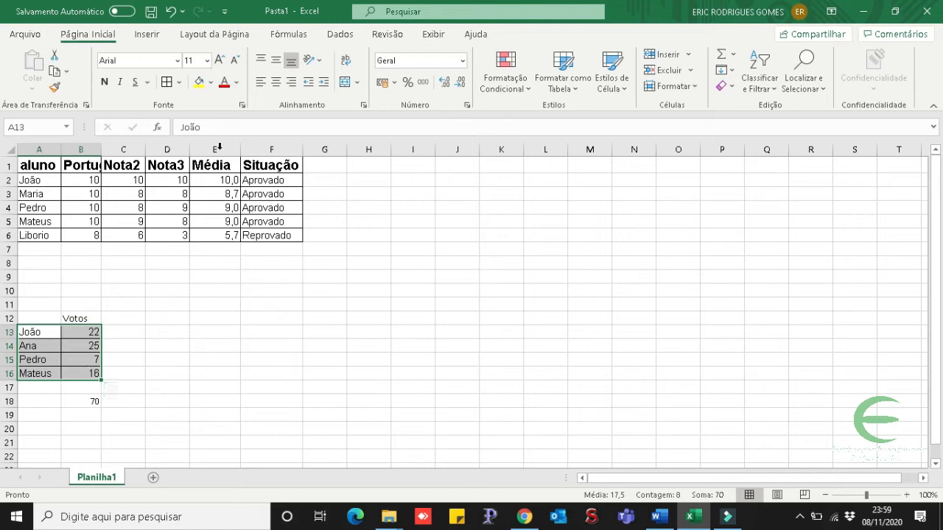
click(147, 37)
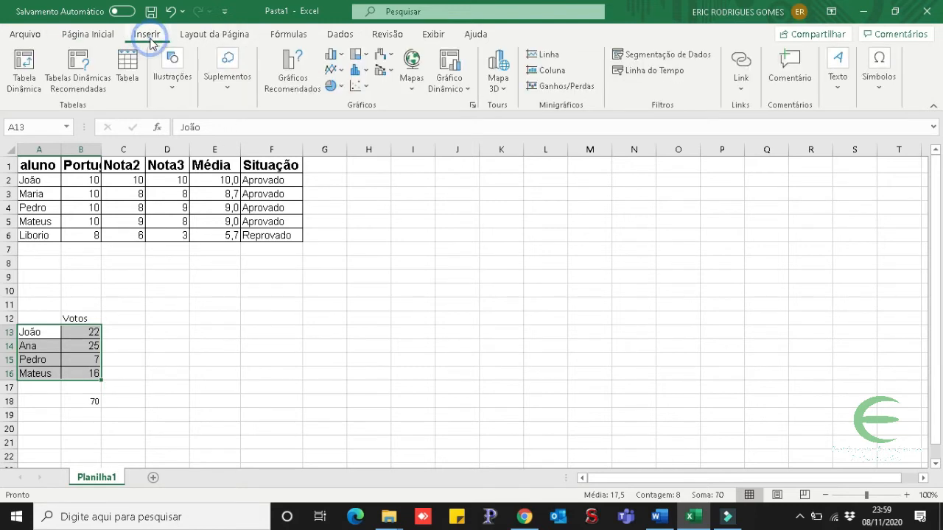
click(333, 86)
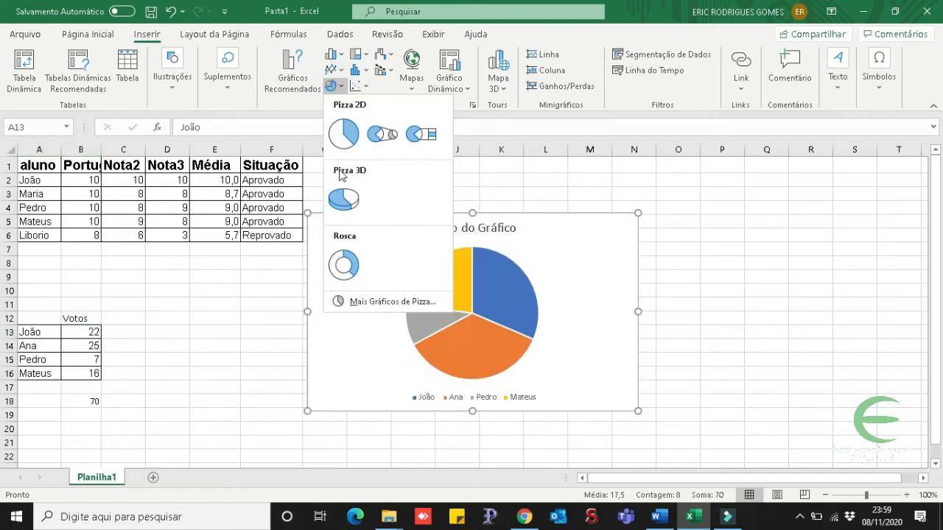
click(341, 199)
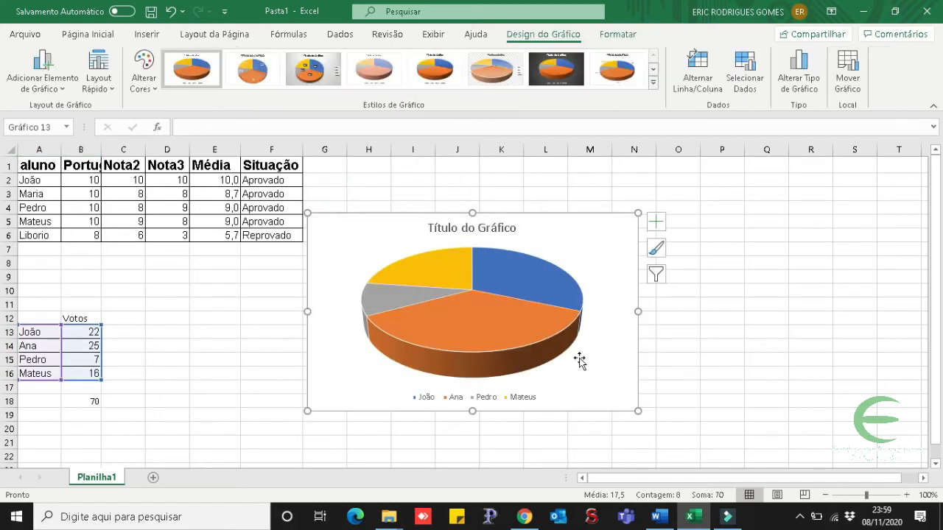
drag(581, 244, 631, 242)
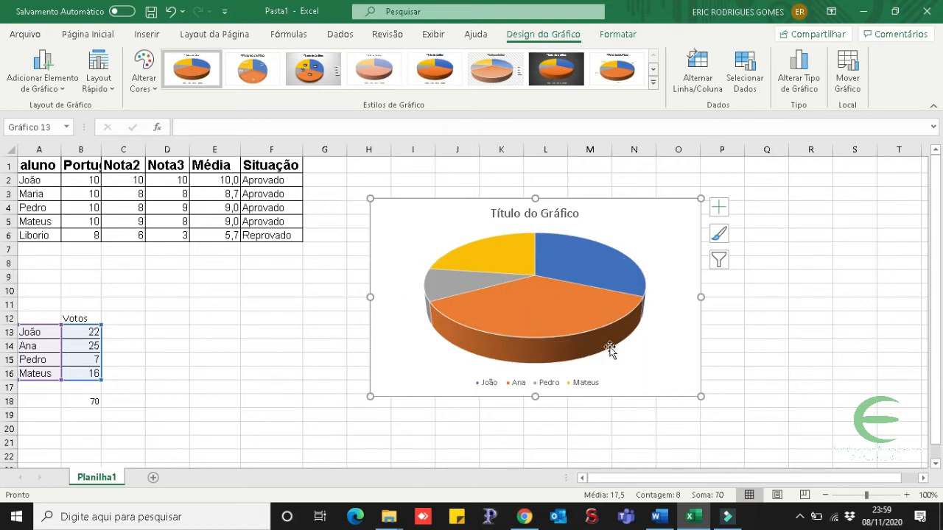
Apply the third preset chart style, with a grey background and boxed percentage labels, to the pie chart.
mouse_move(513, 338)
mouse_move(532, 319)
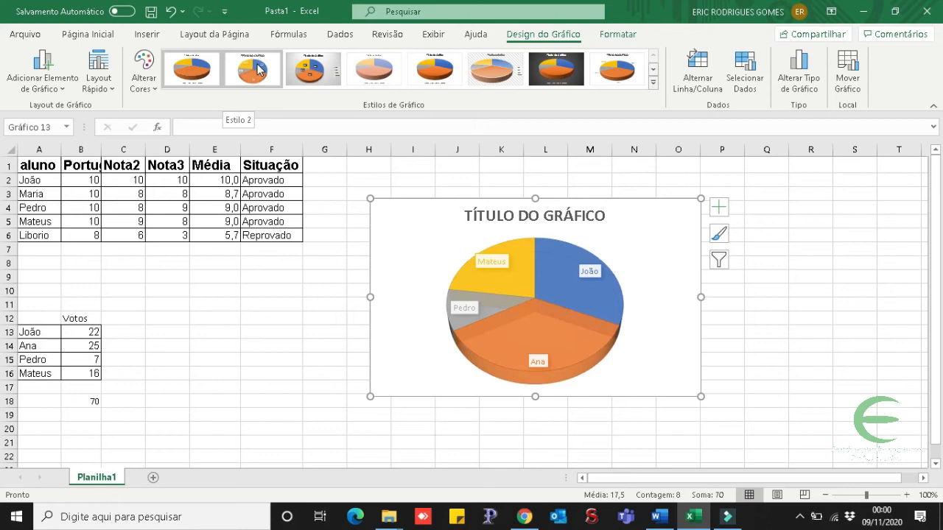
click(331, 68)
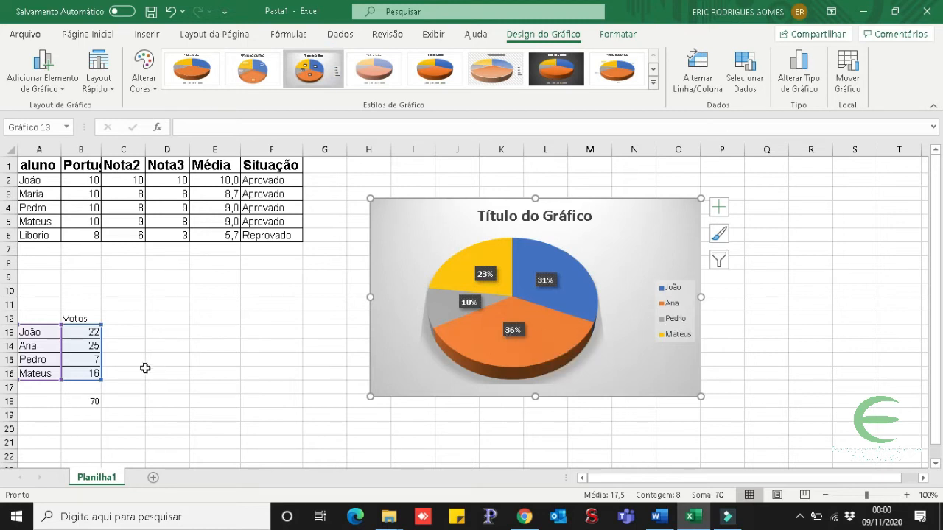
Compare the orange and grey slices' percentages with their vote counts in B14 and B15 and the total in B18.
click(95, 402)
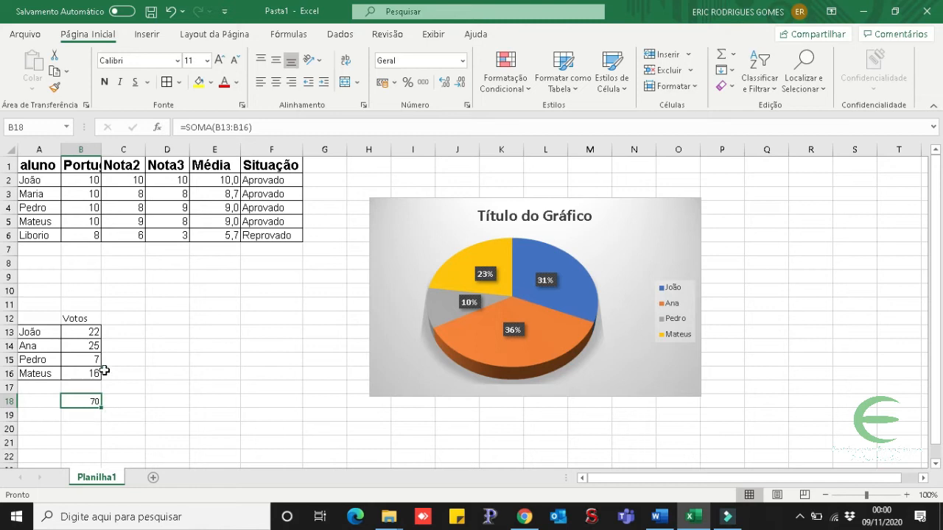
mouse_move(529, 343)
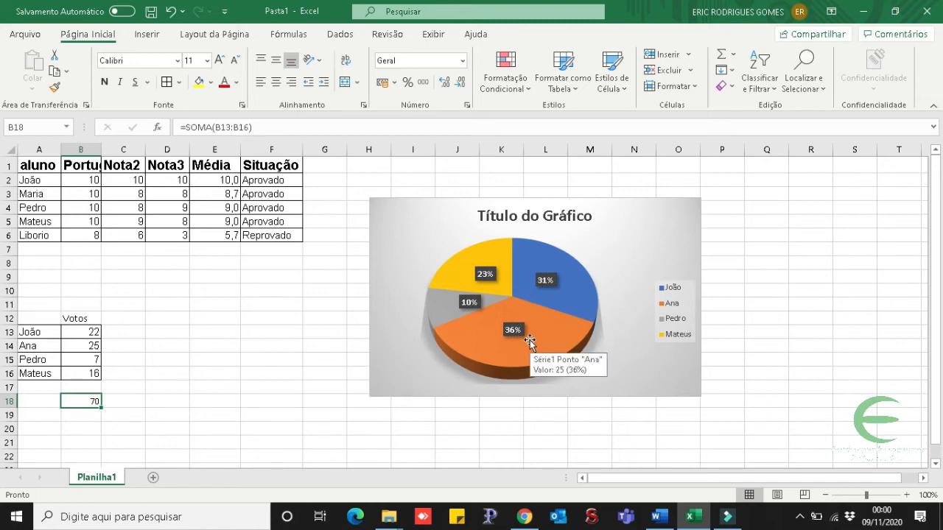
click(95, 346)
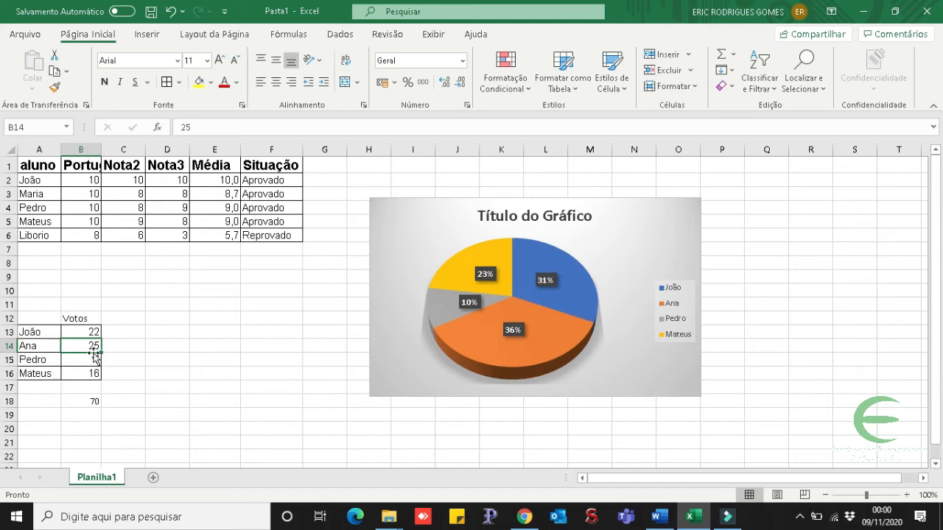
click(515, 358)
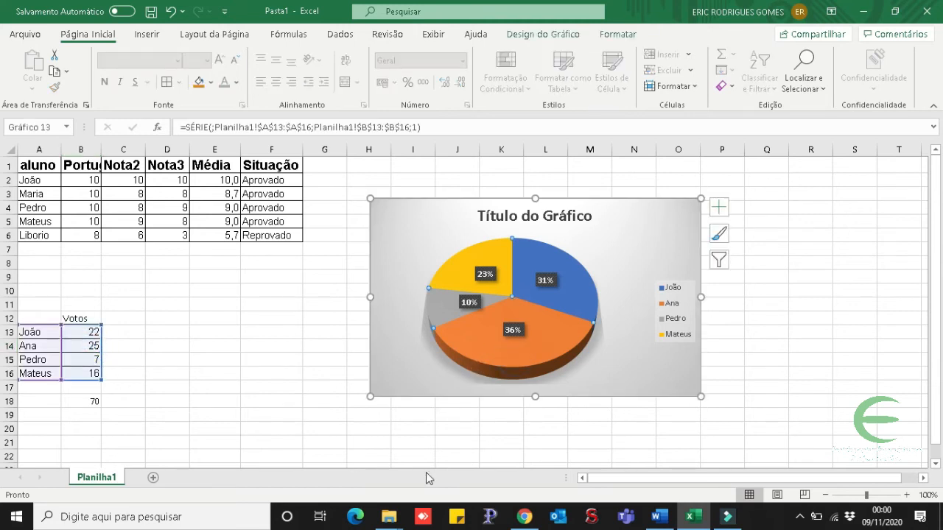
click(95, 360)
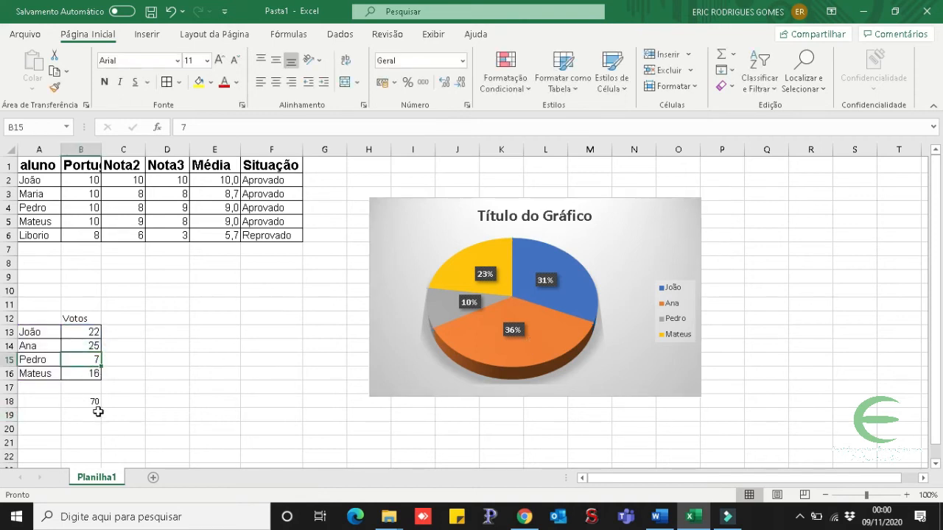
click(435, 305)
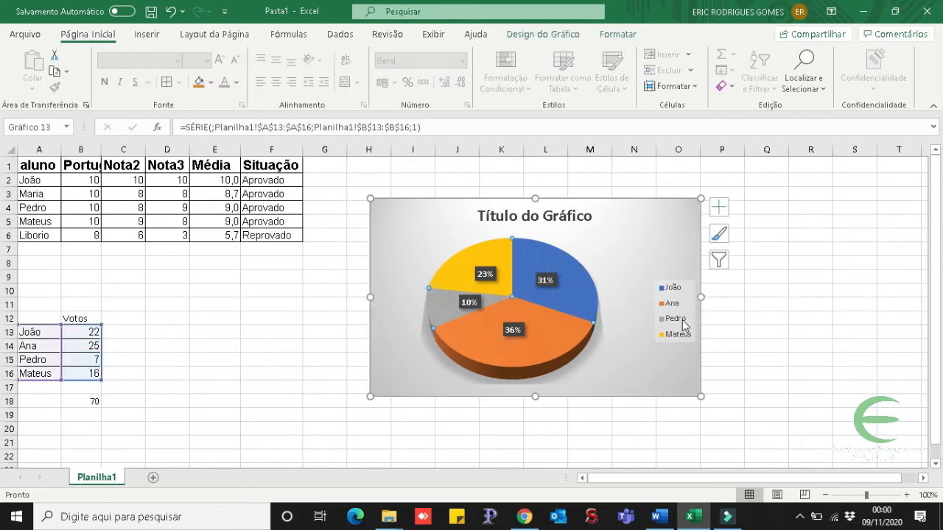
click(612, 340)
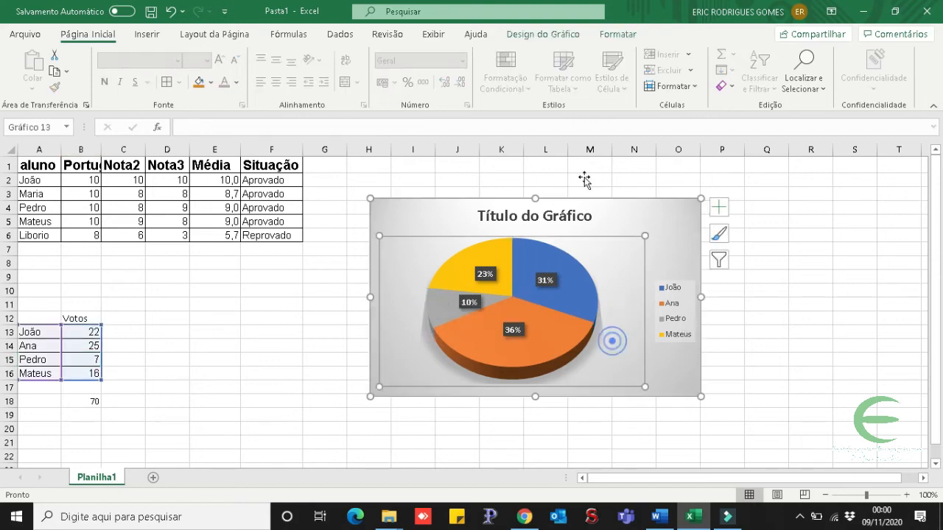
Apply the eighth preset chart style, with coloured name and percentage labels around the slices, to the pie chart.
click(545, 43)
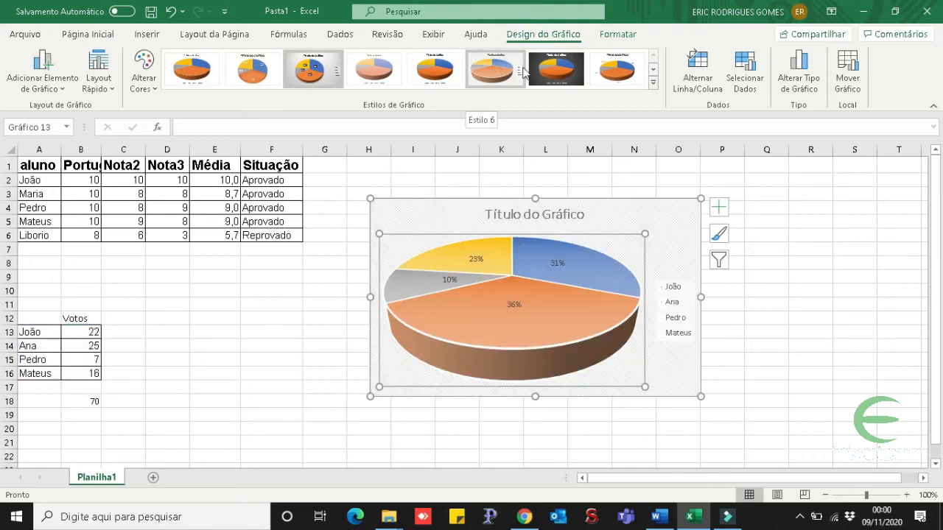
click(629, 70)
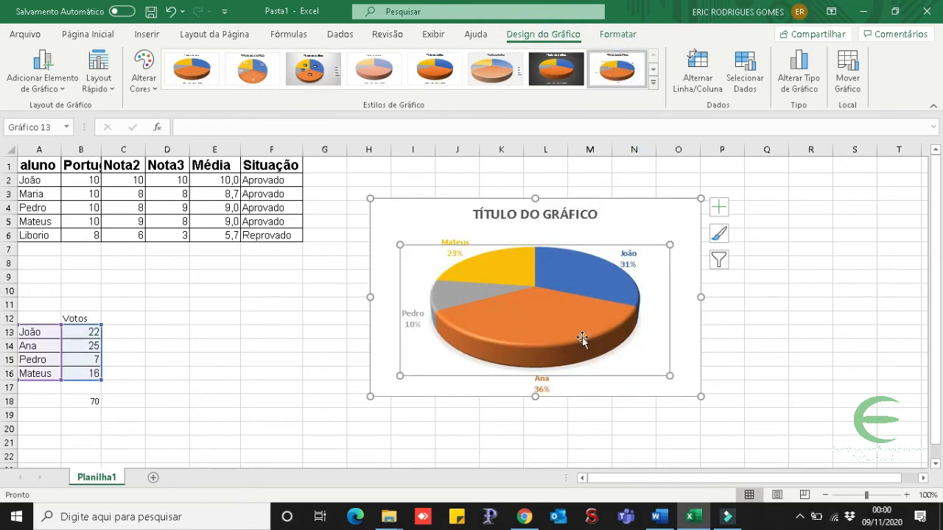
click(681, 316)
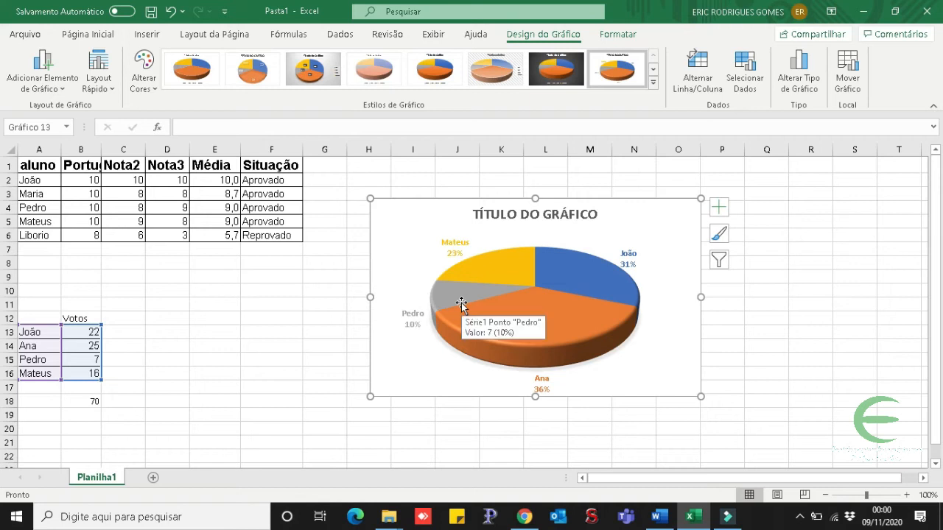
Compare the pie slices and their percentages with the vote counts in B14, B15 and B16.
click(90, 361)
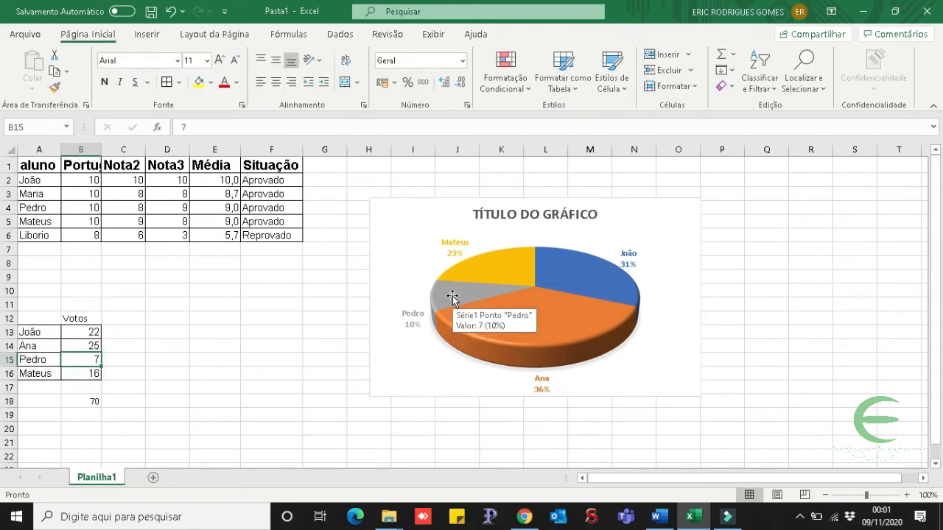
click(94, 374)
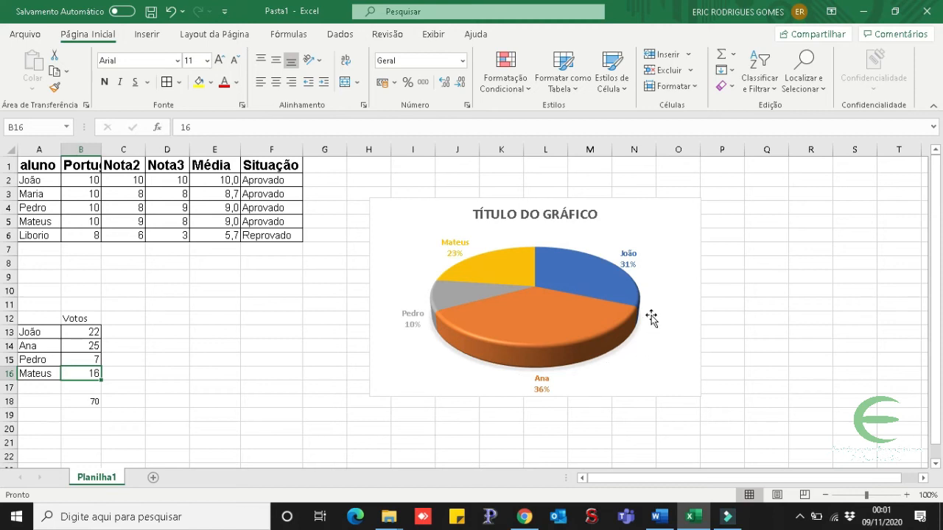
mouse_move(504, 268)
mouse_move(573, 345)
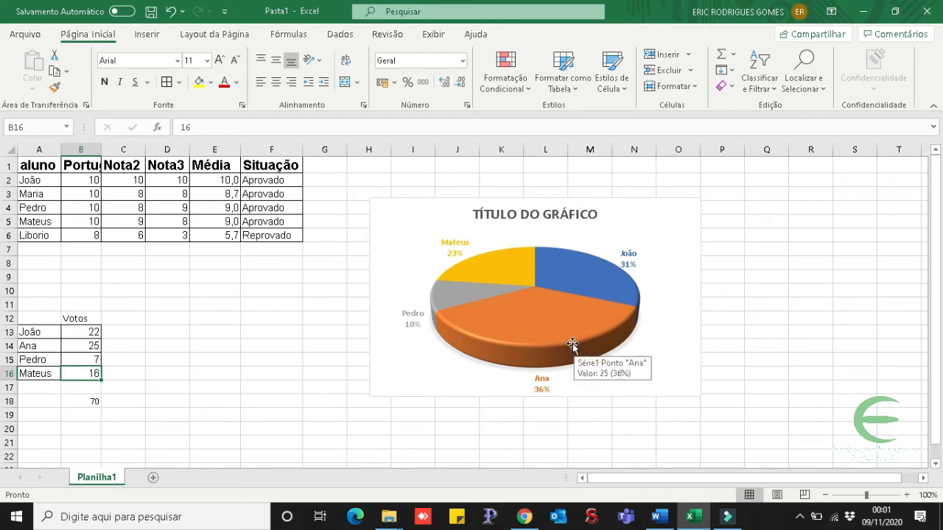
click(86, 349)
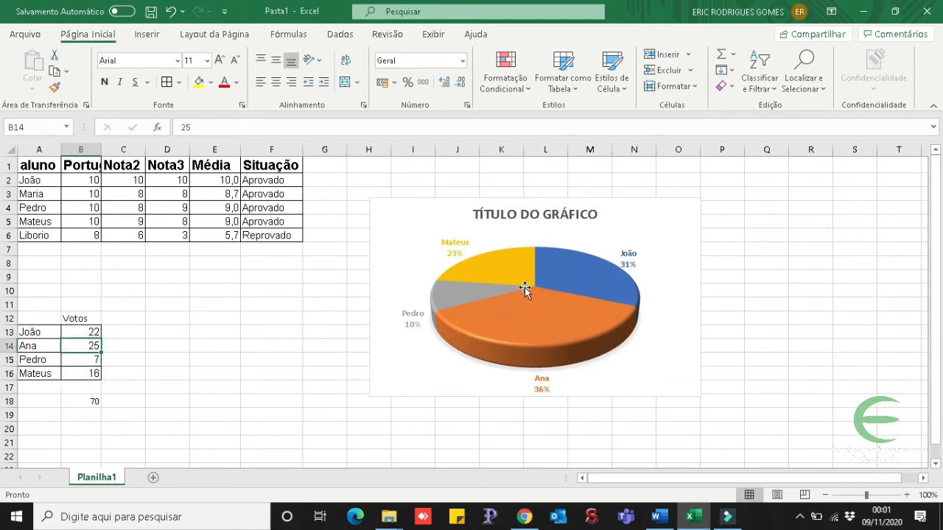
Try pulling all slices of the pie chart apart at once, and undo the separation.
click(560, 319)
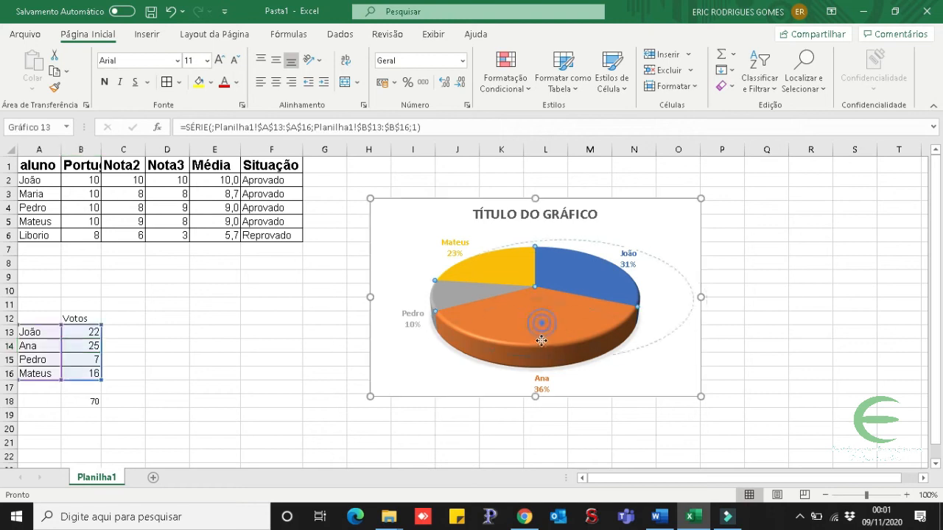
drag(543, 347, 558, 347)
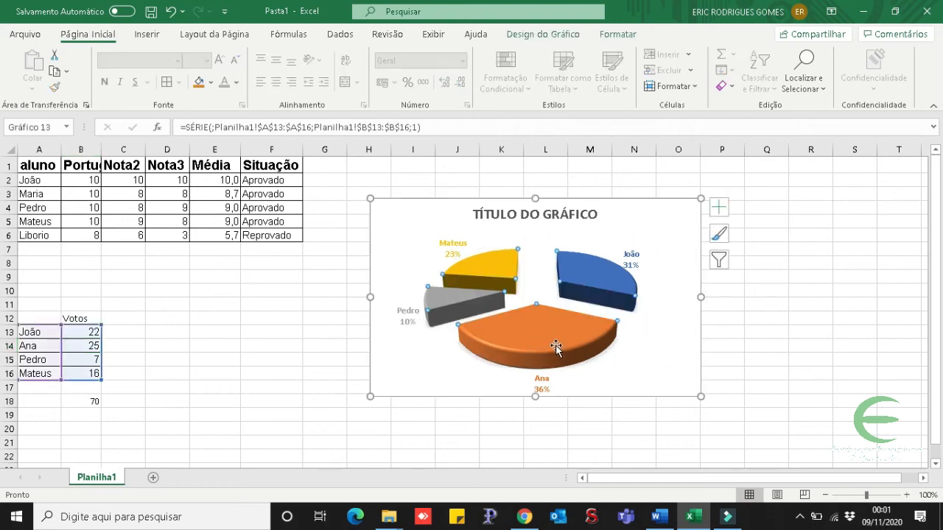
click(629, 332)
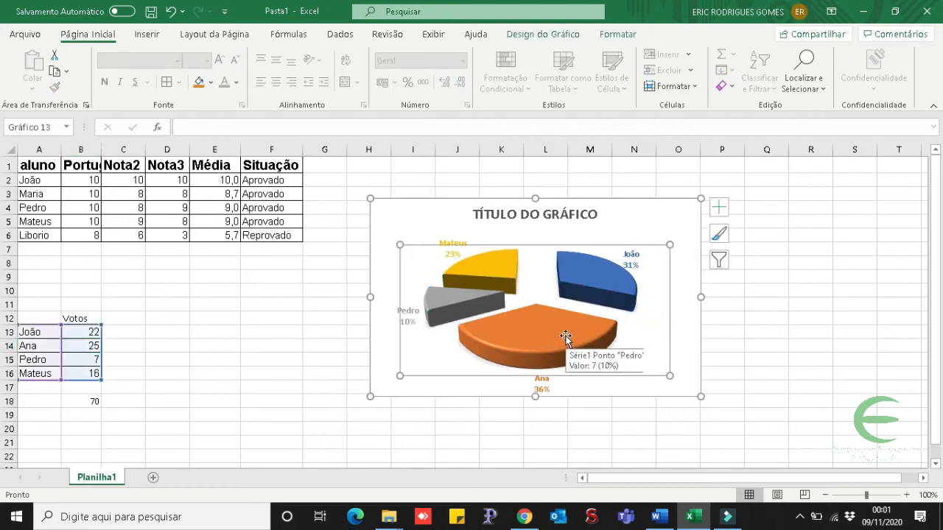
drag(566, 338, 543, 362)
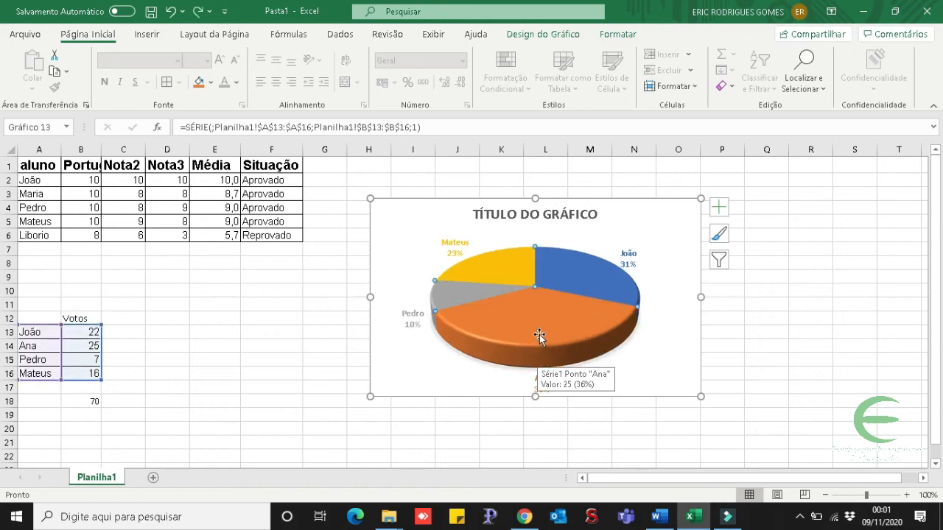
Pull only the orange slice out of the pie in stages and push it back toward the centre.
drag(535, 326, 627, 366)
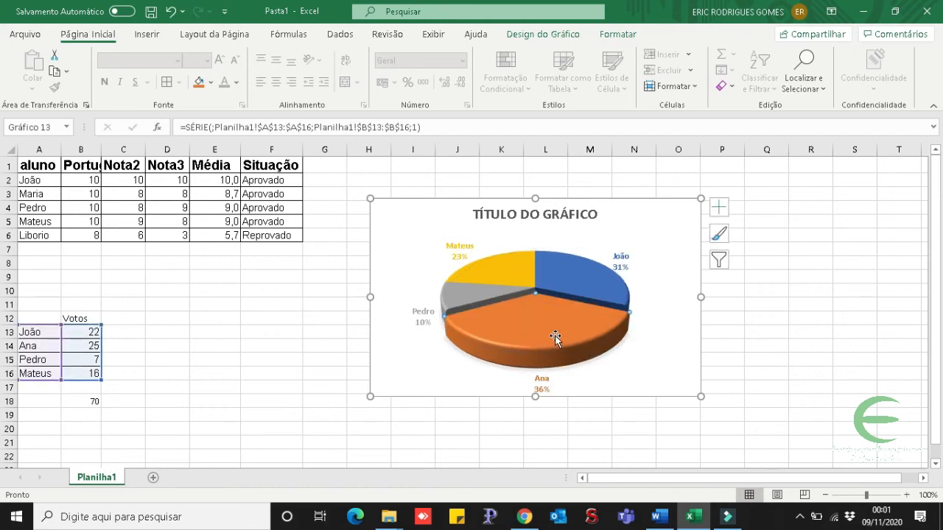
drag(545, 327, 546, 338)
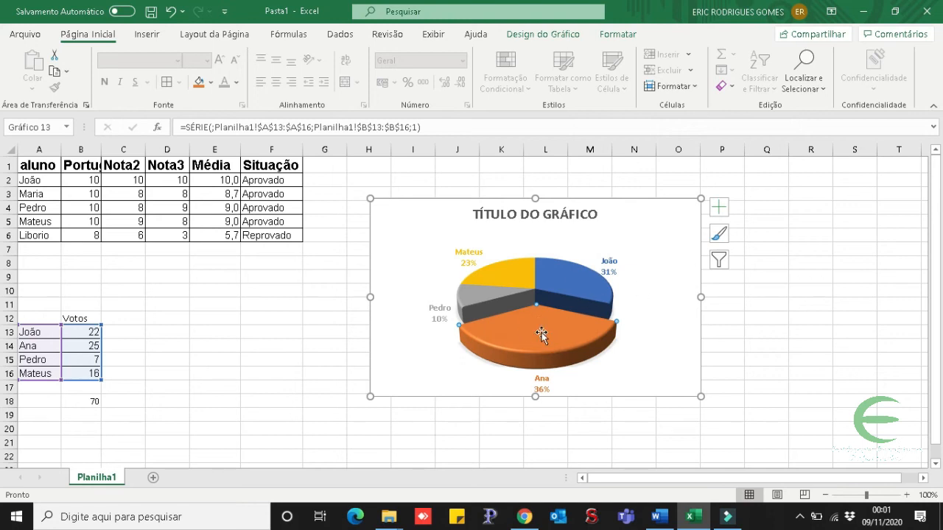
drag(542, 332, 550, 349)
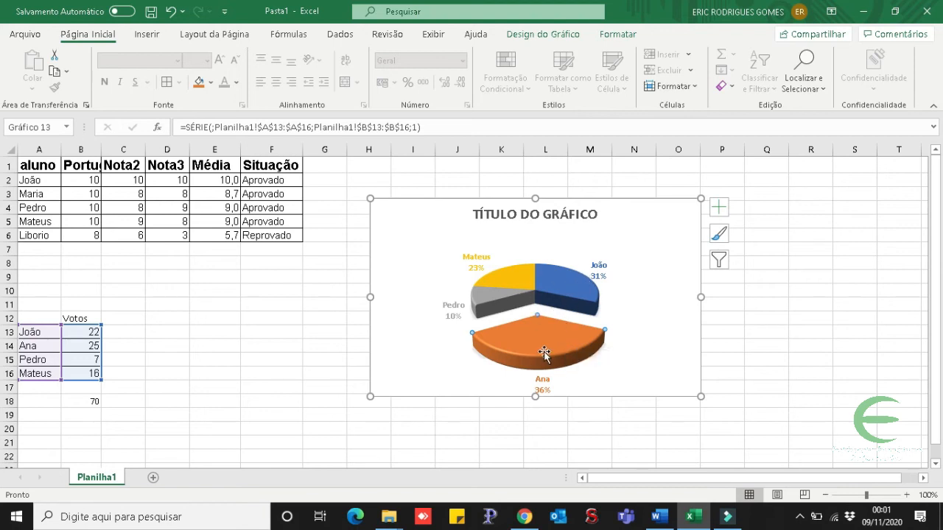
drag(544, 354, 544, 334)
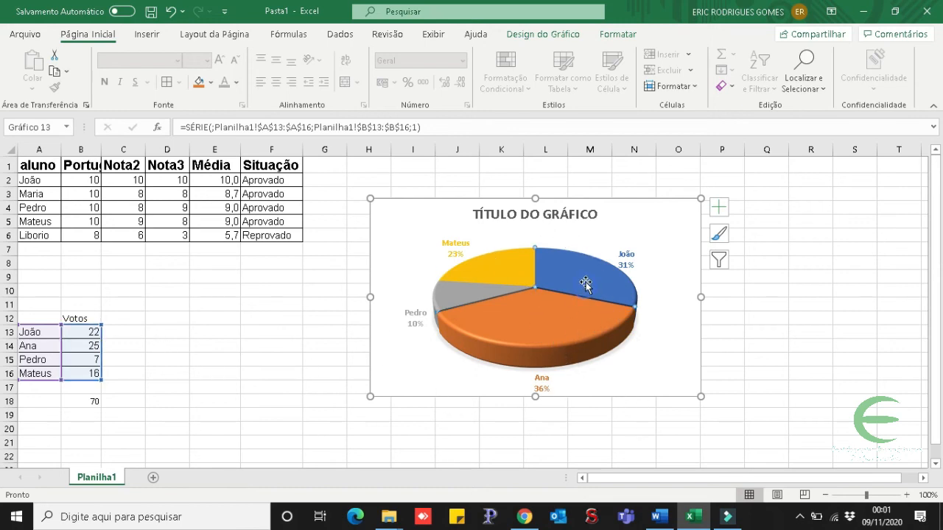
Pull the blue, yellow, grey and orange slices individually out from the centre of the pie.
drag(599, 269, 614, 271)
click(510, 266)
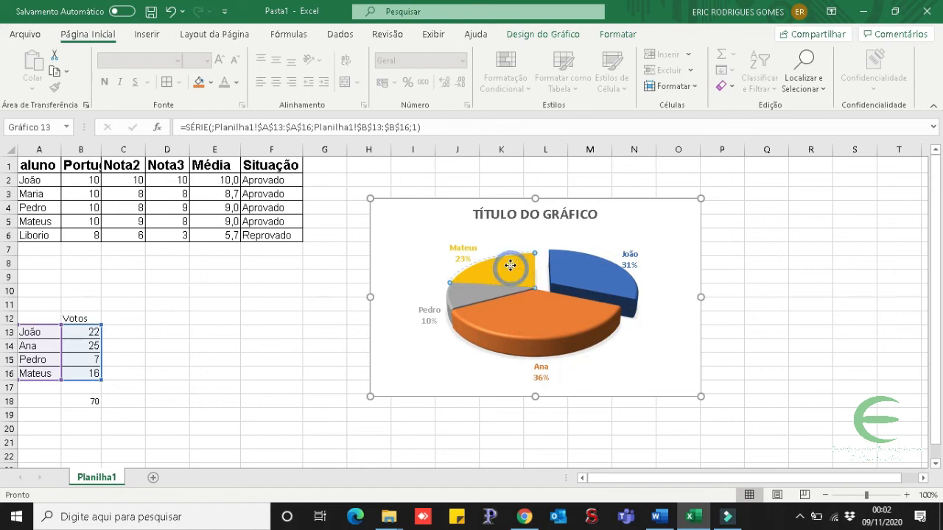
drag(511, 265, 452, 299)
drag(504, 318, 505, 337)
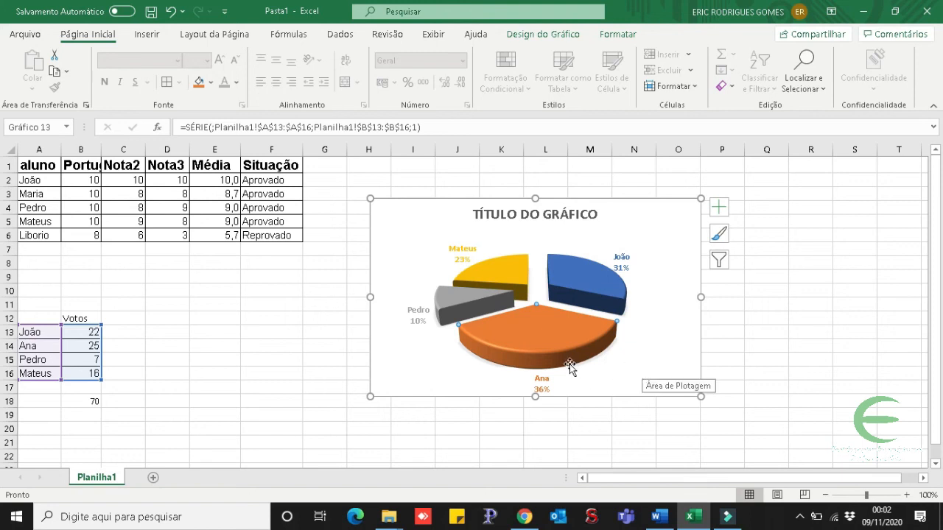
click(622, 275)
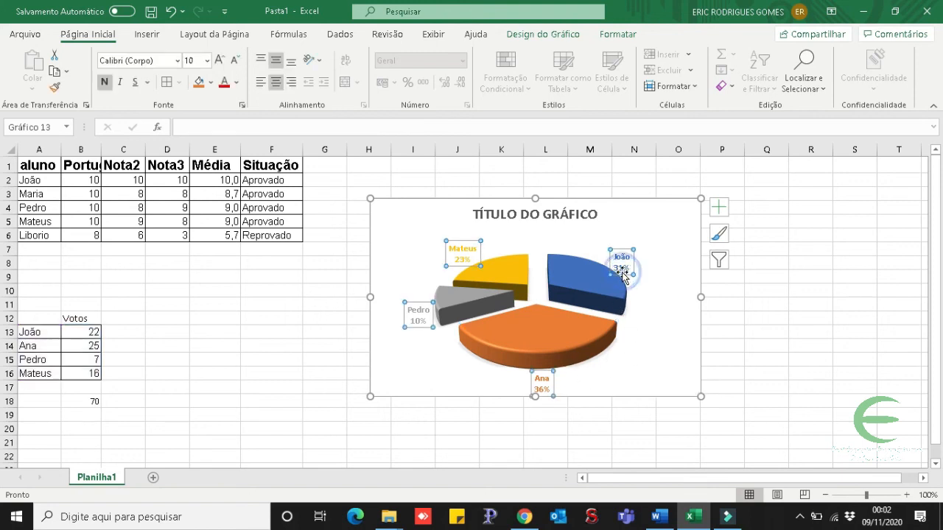
click(460, 254)
click(451, 312)
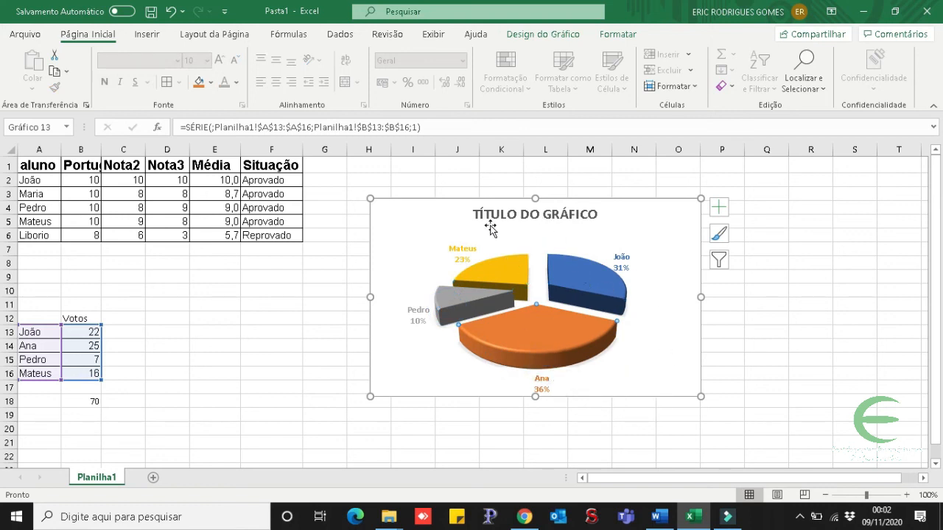
Replace the pie chart's placeholder title with "Votação".
double_click(545, 214)
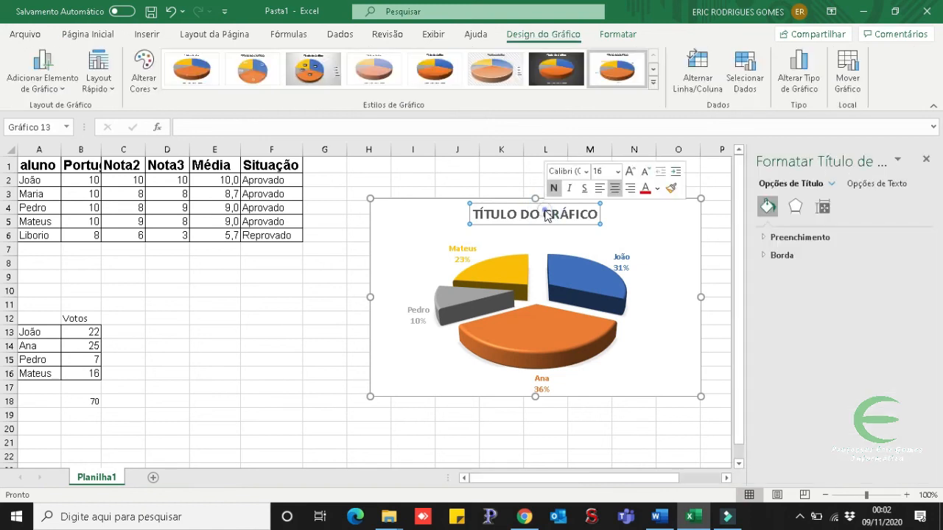
double_click(546, 214)
click(553, 213)
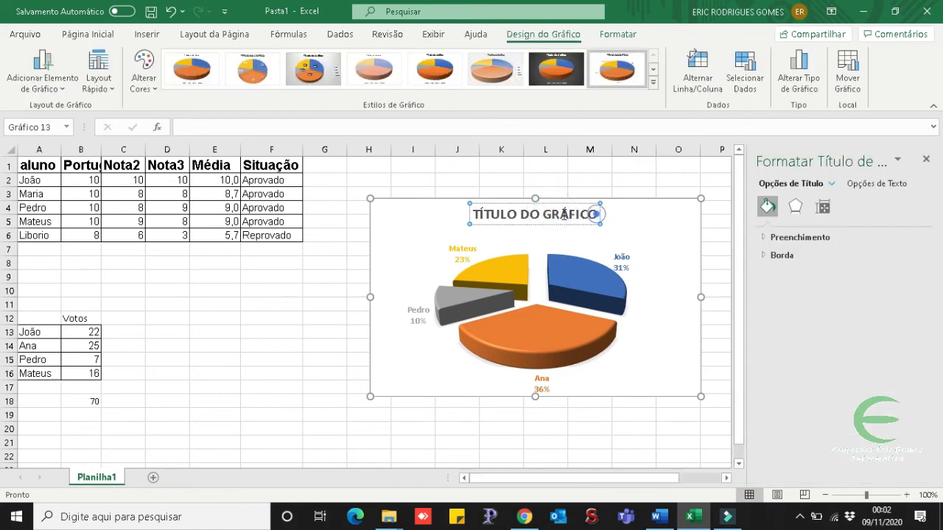
drag(564, 215, 459, 213)
text(V)
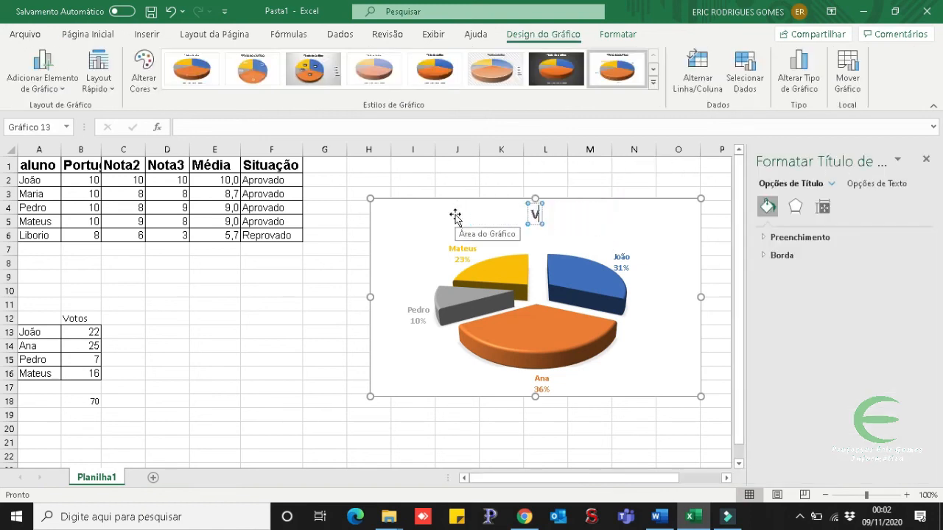
text(OTAÇÃO)
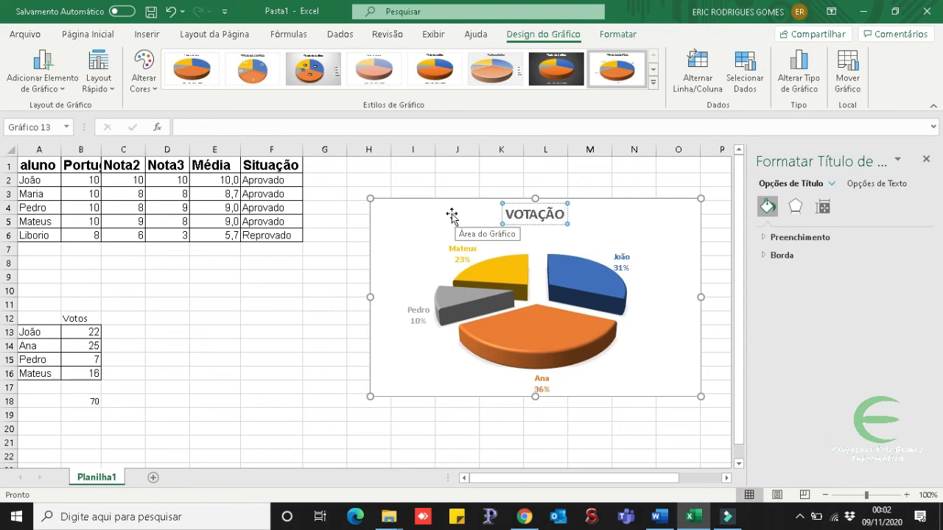
click(645, 350)
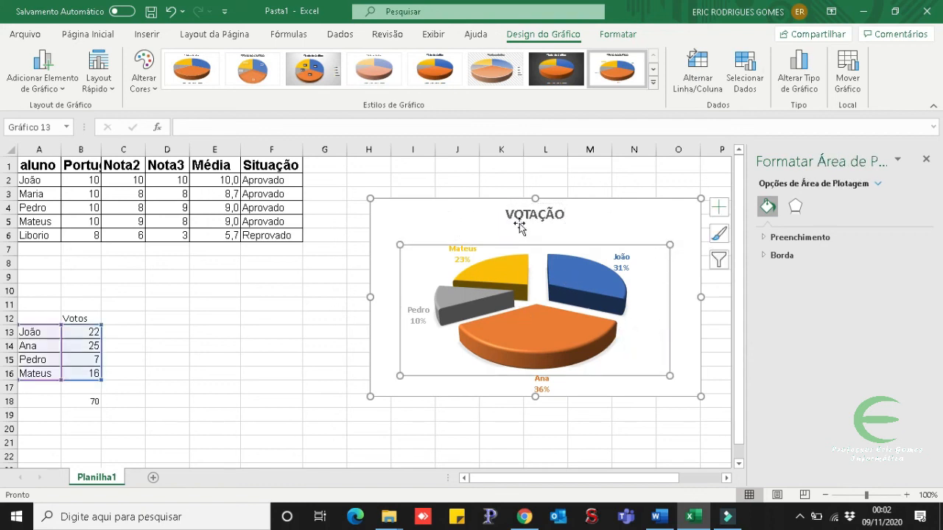
click(691, 370)
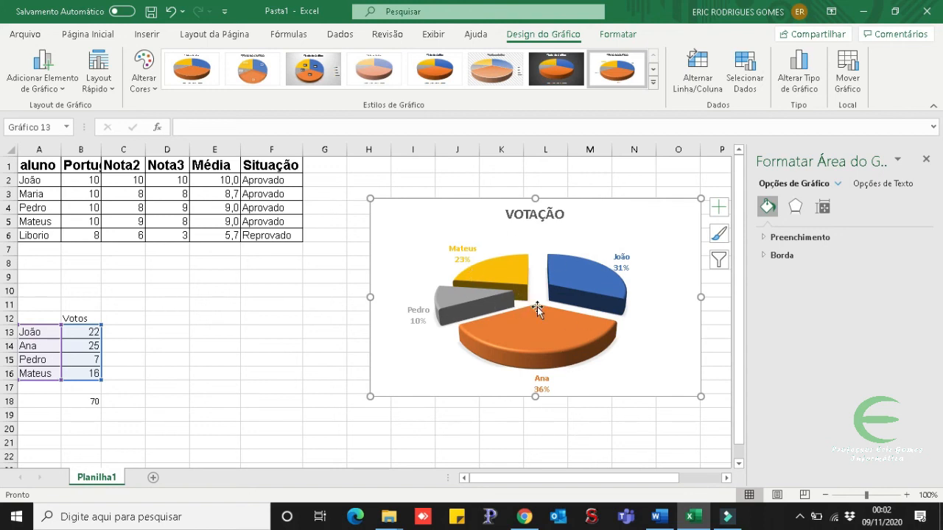
Apply the chart style with the hatched light-grey background and side legend, and push all pie slices back together at the centre.
click(483, 71)
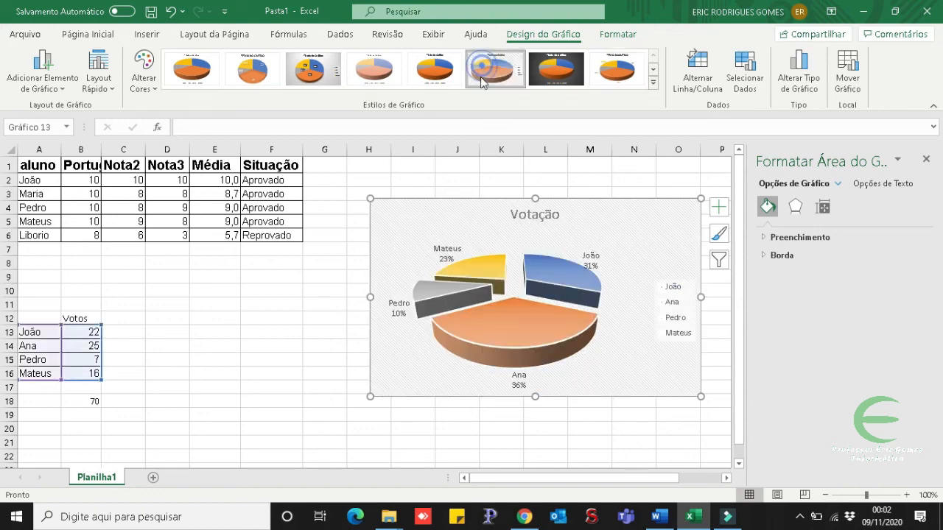
click(545, 286)
drag(545, 286, 539, 308)
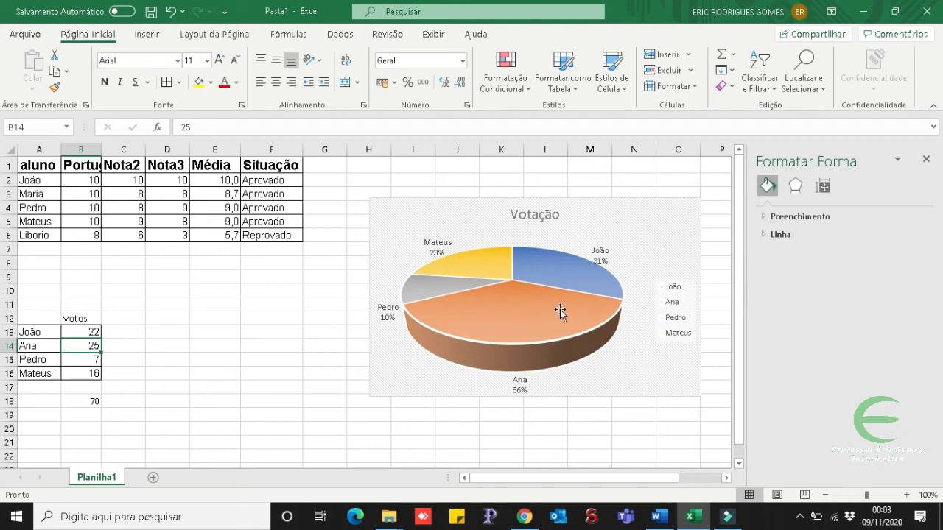
mouse_move(560, 311)
drag(37, 192, 233, 237)
click(146, 37)
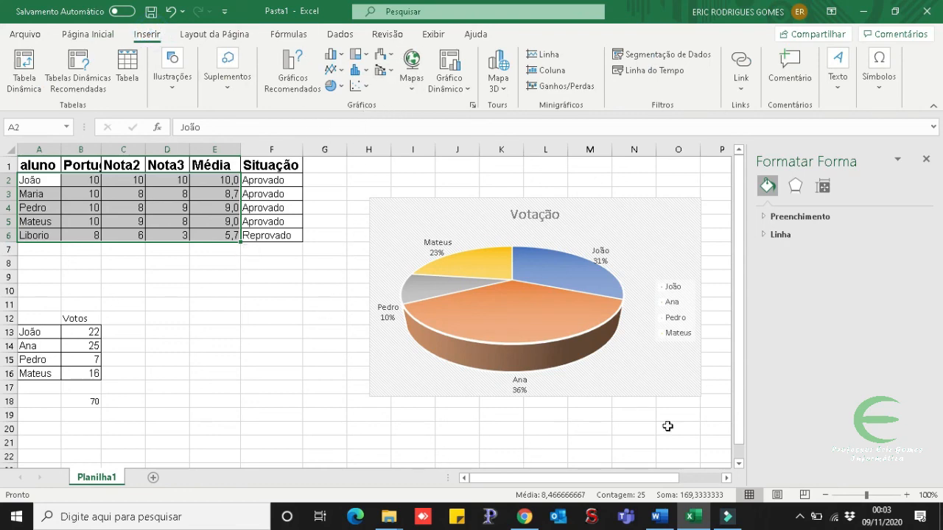
click(338, 347)
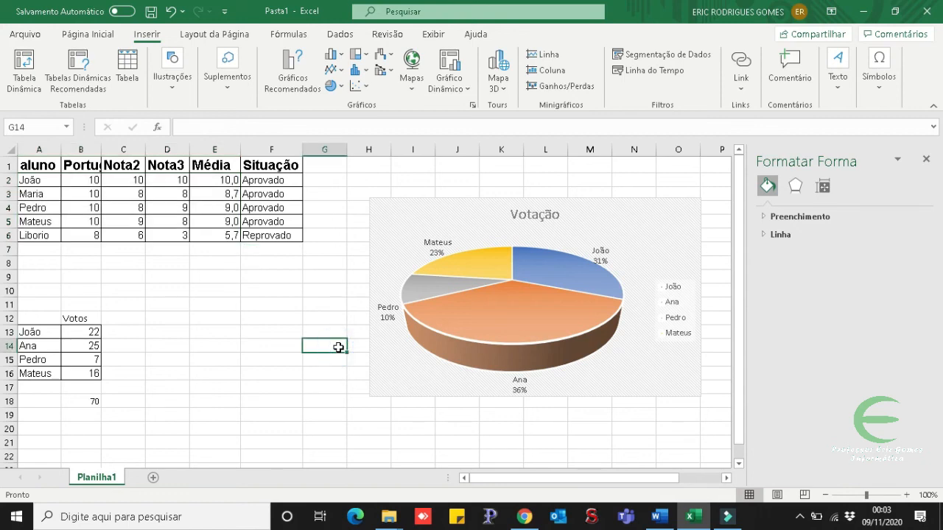